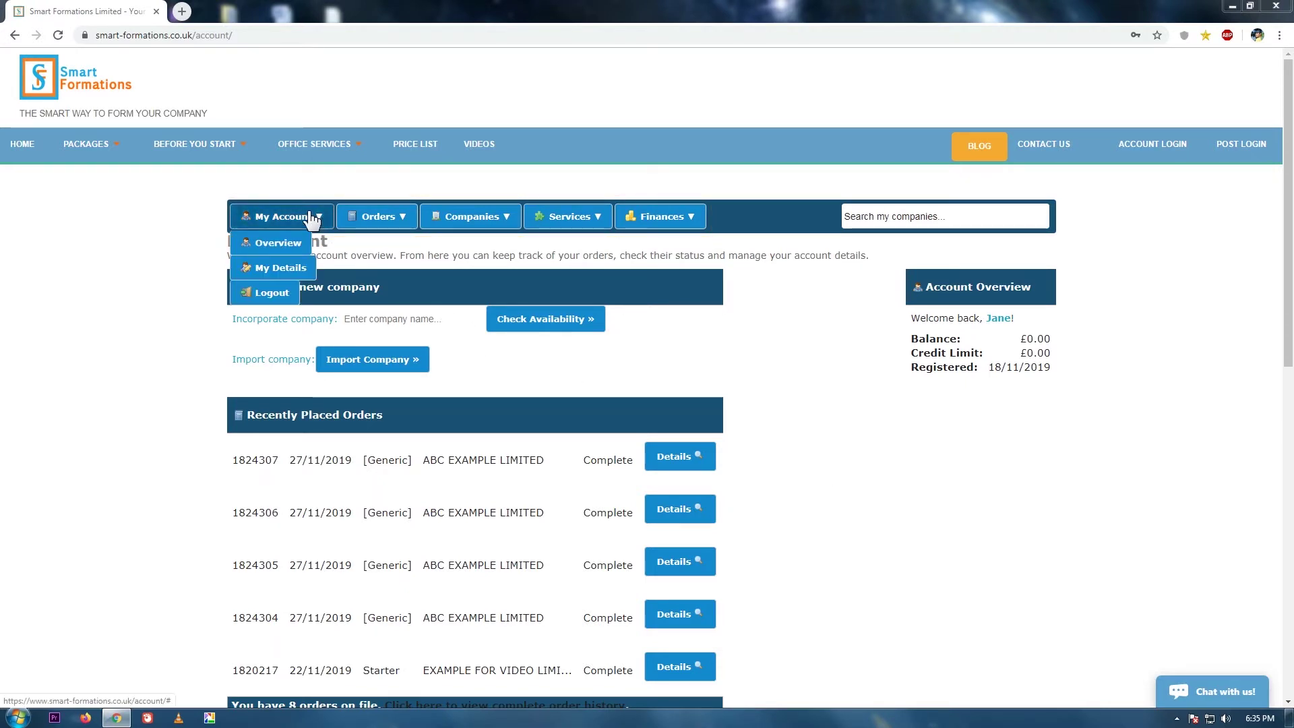
Step: Open the account overview and review the recently placed orders and recently incorporated companies
mouse_move(359, 223)
mouse_move(465, 224)
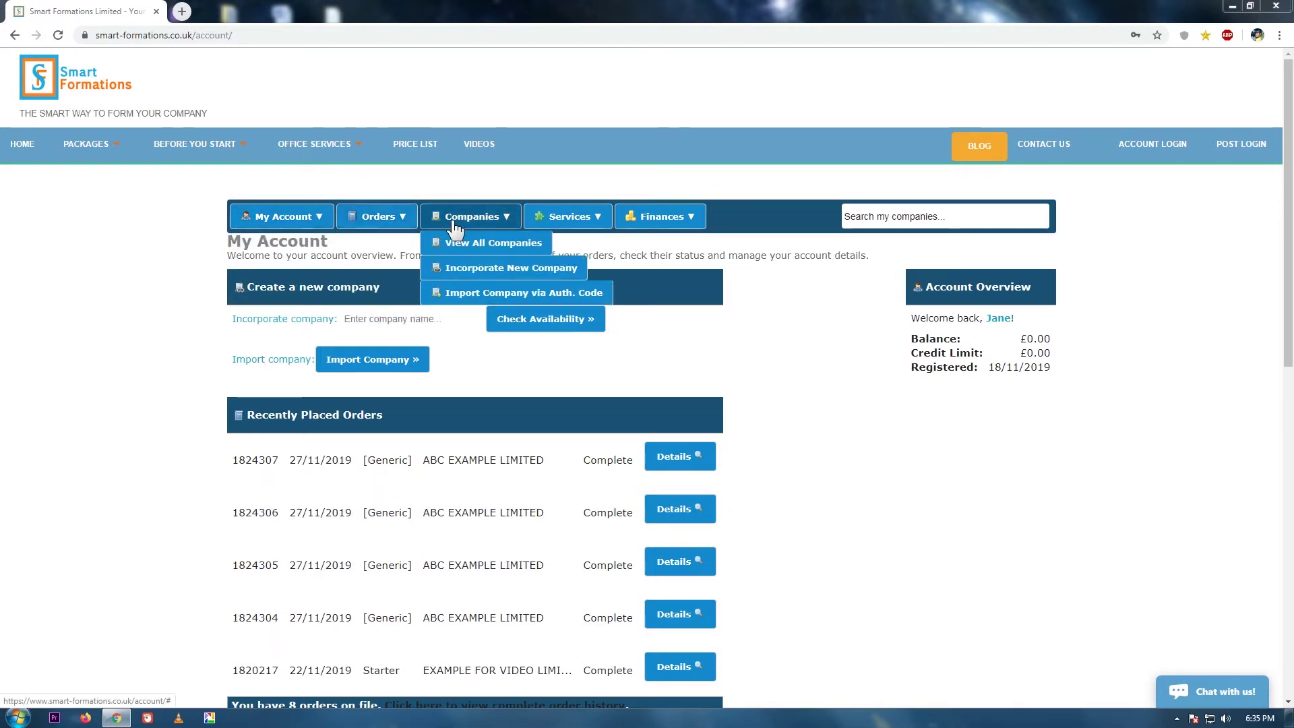
mouse_move(660, 220)
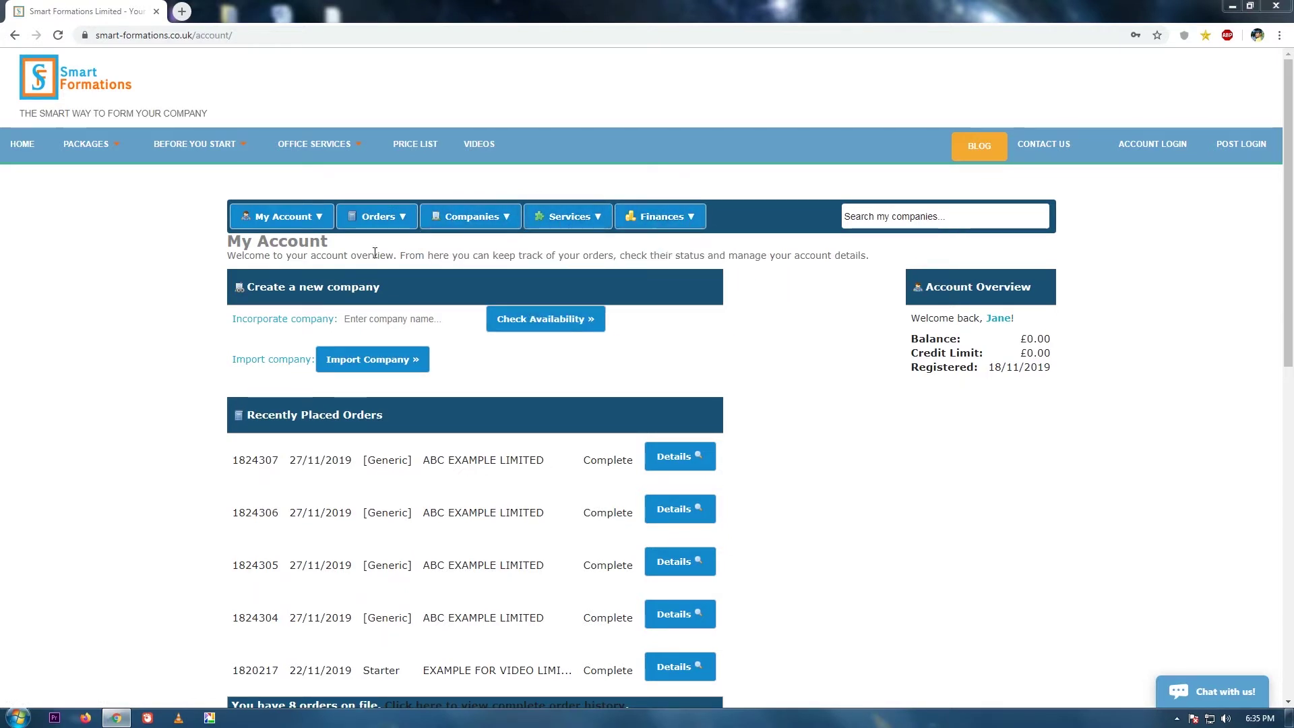
mouse_move(300, 225)
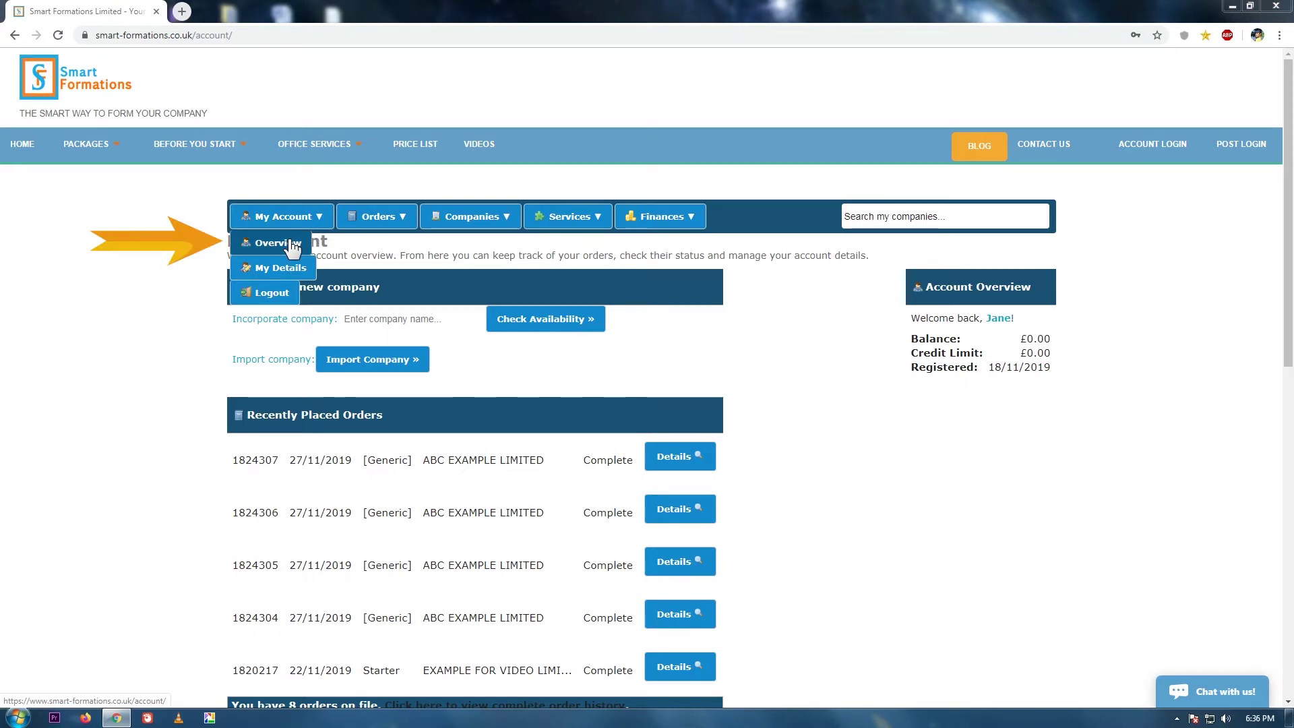
left_click(292, 244)
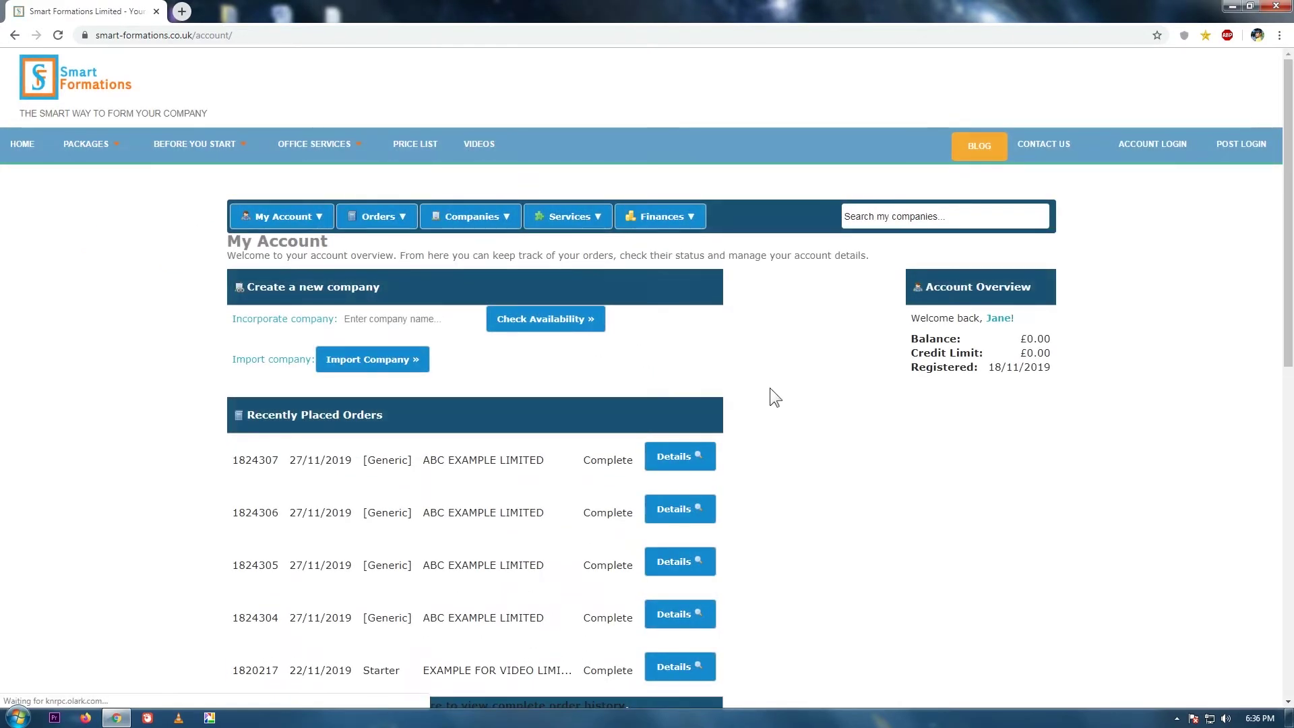
left_click_drag(1289, 344, 1292, 480)
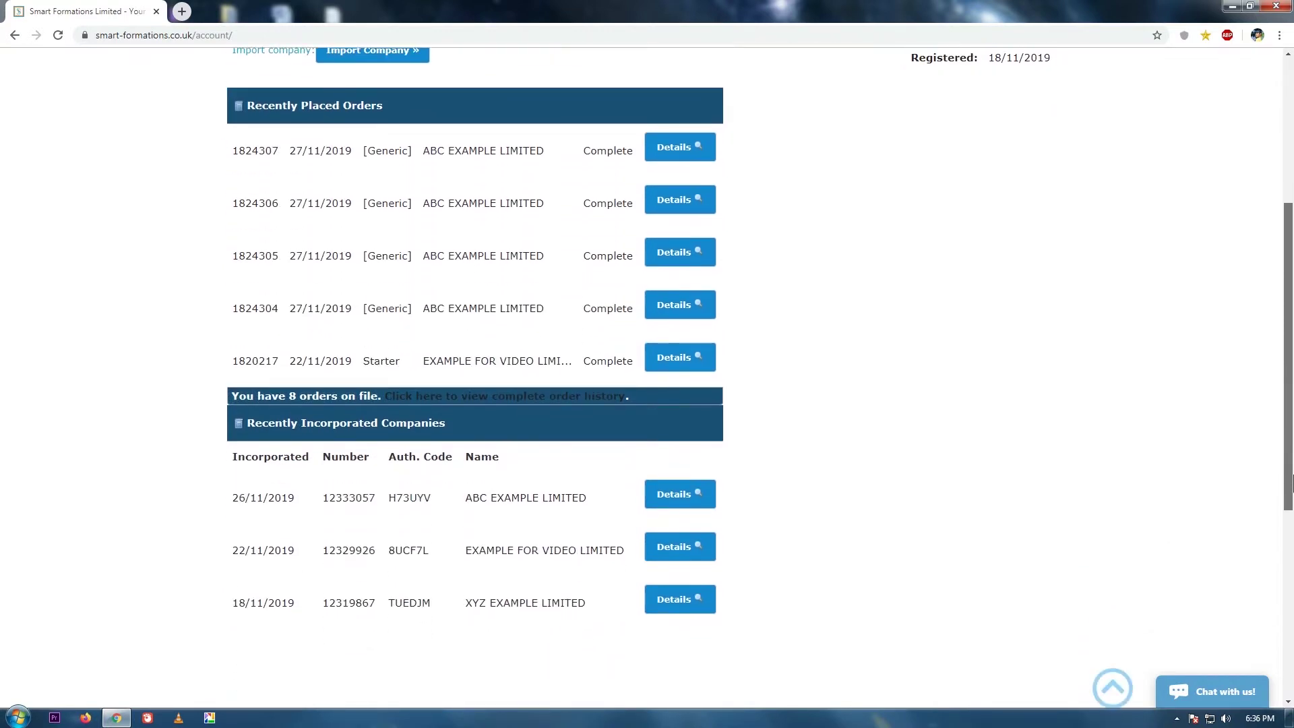
scroll(1292, 463, "down", 1)
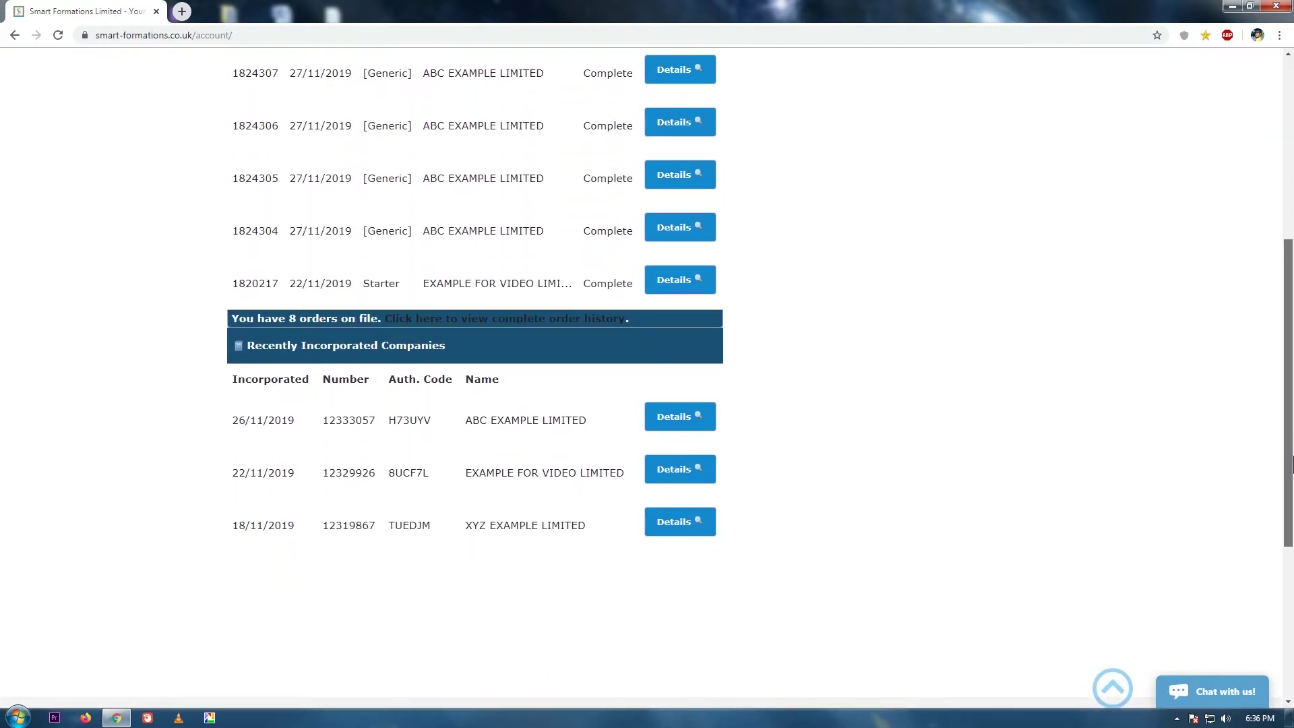
scroll(1292, 464, "up", 6)
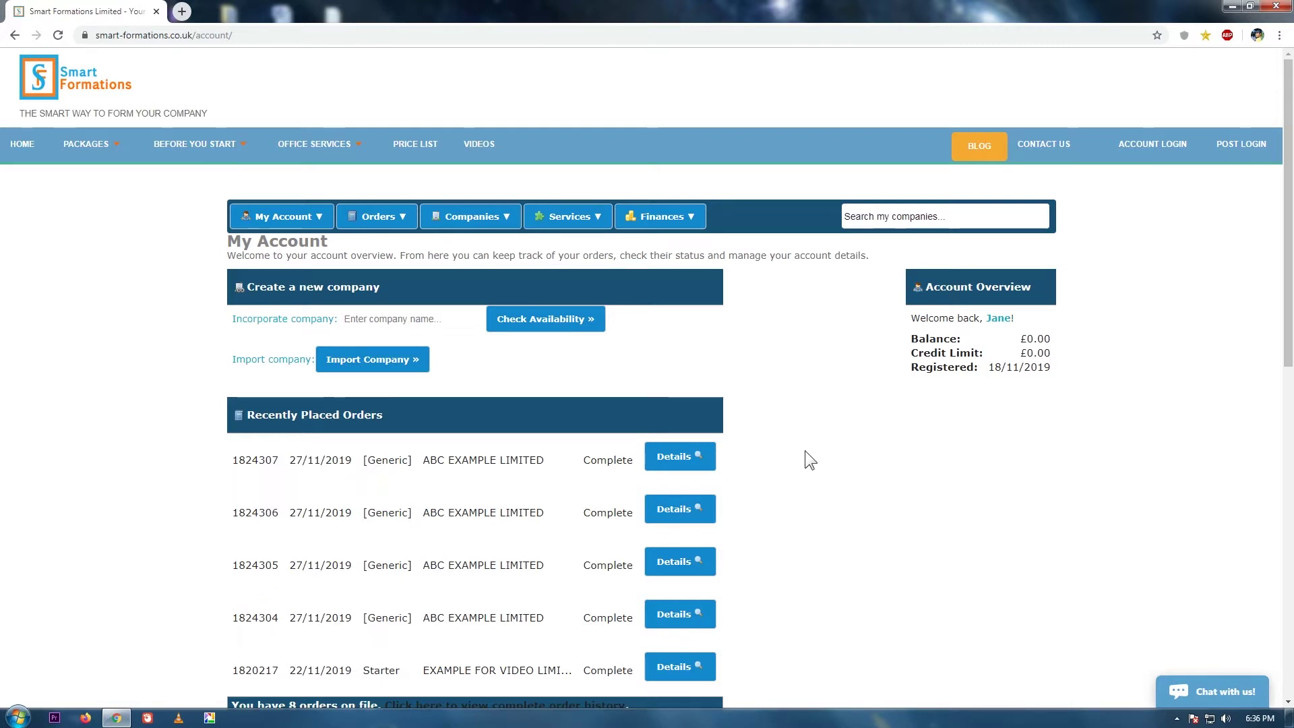
Step: Open the account's personal details and review the account holder, postal address, email, contact number and newsletter settings
mouse_move(266, 225)
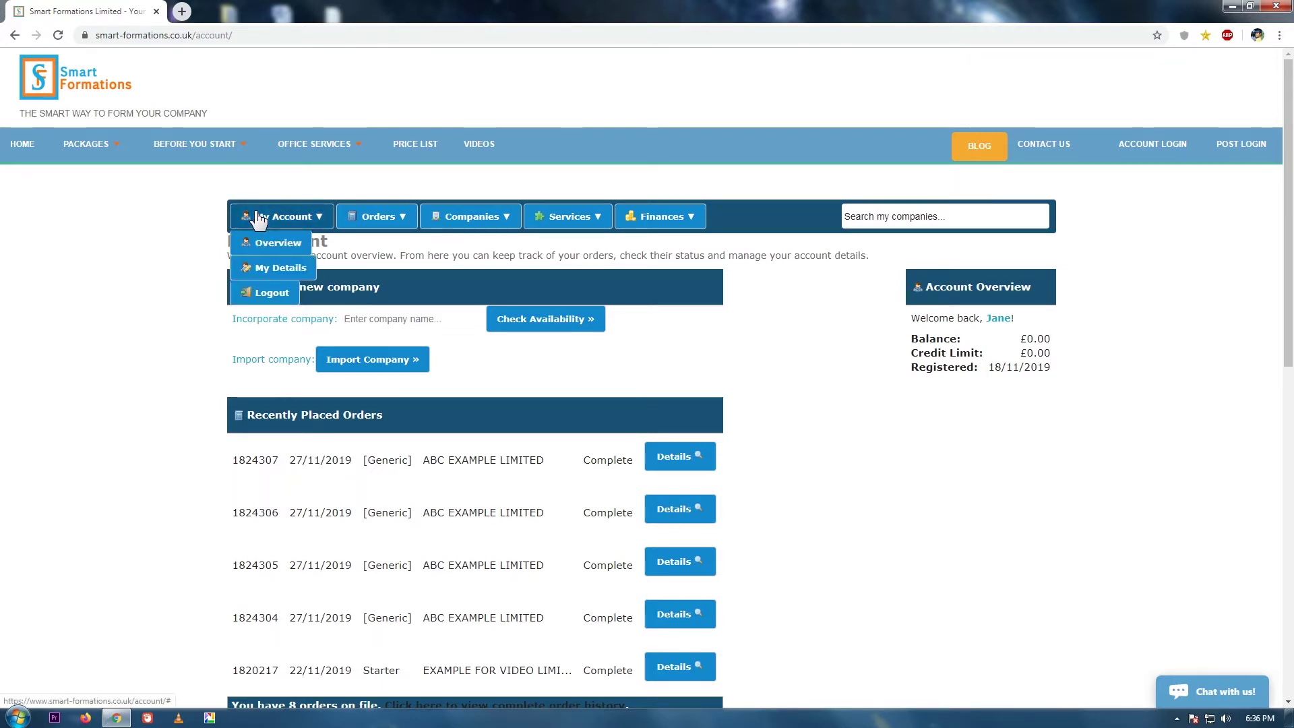
left_click(268, 269)
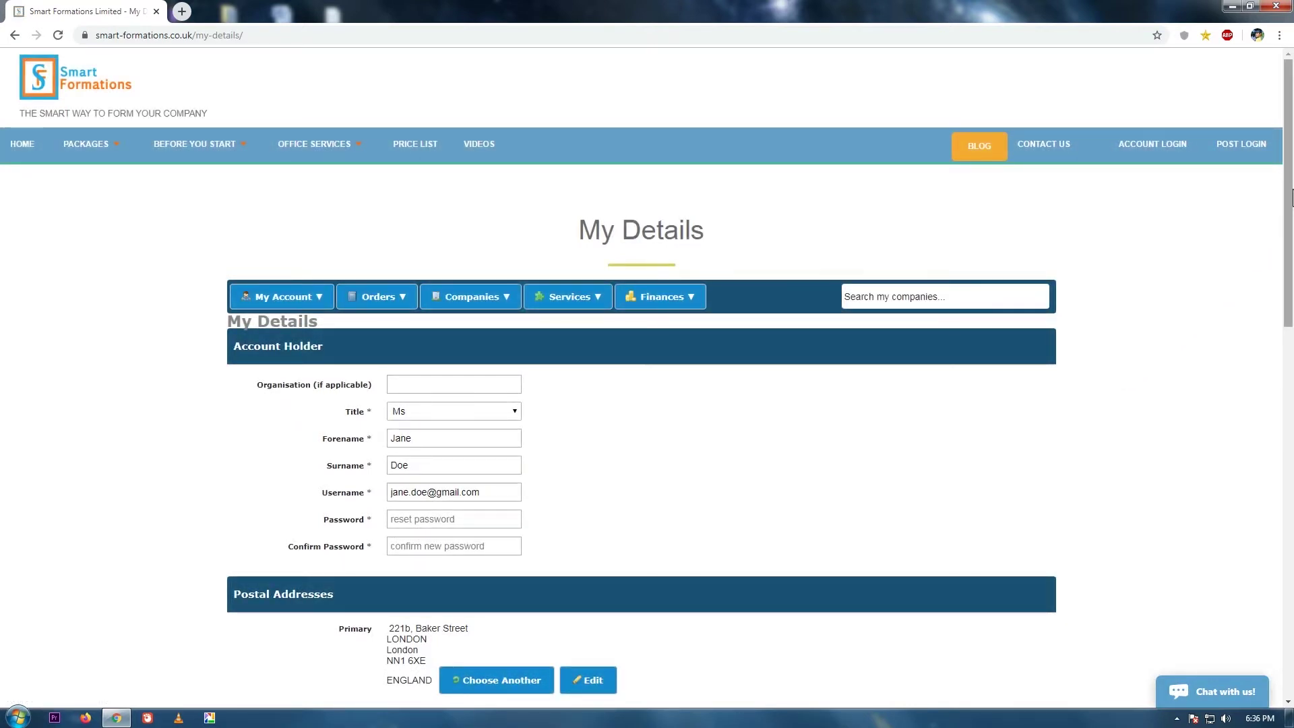
left_click_drag(1291, 197, 1291, 401)
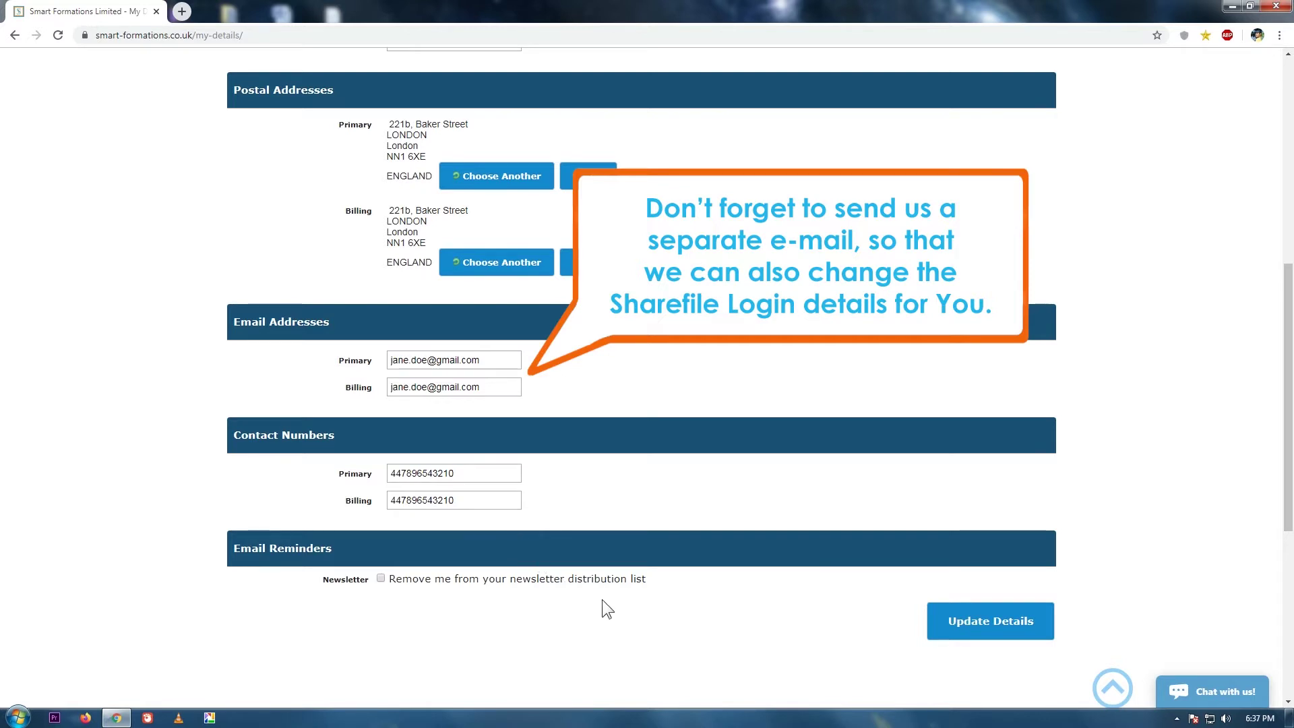
key("Home")
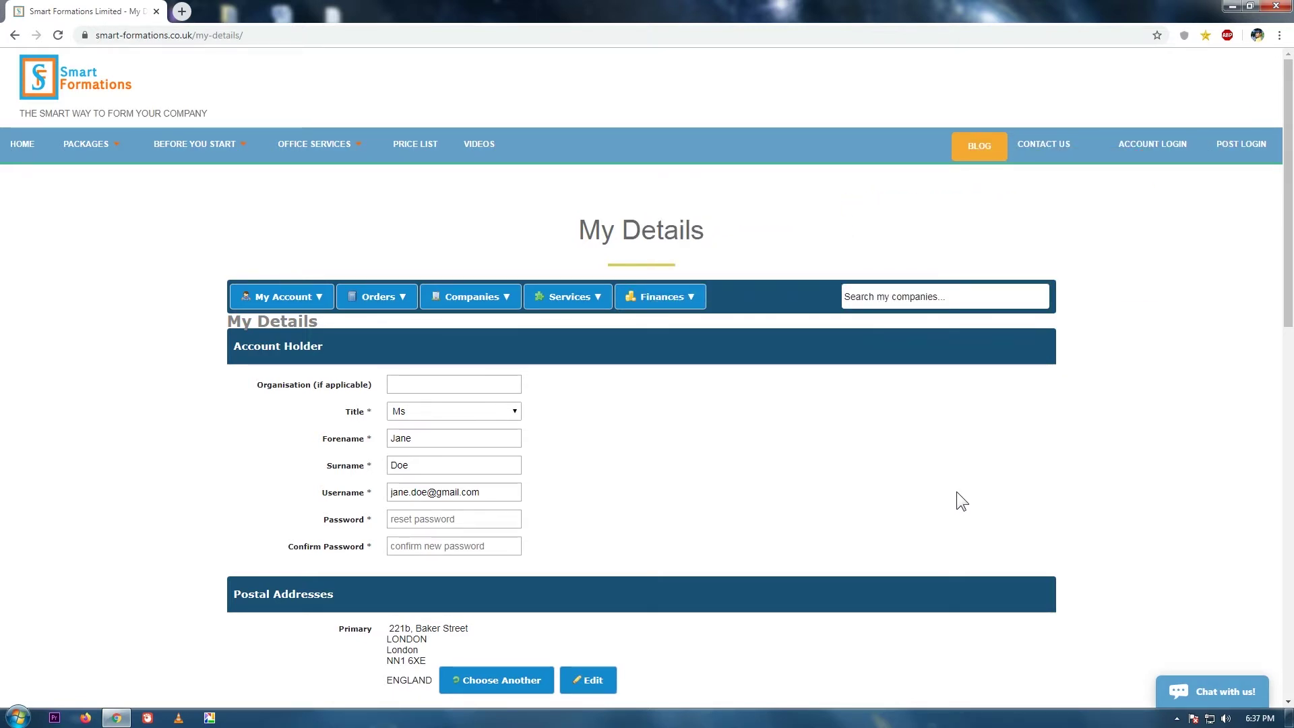
Step: List all companies and view the company overview of ABC EXAMPLE LIMITED, including its particulars and accounts
left_click(377, 297)
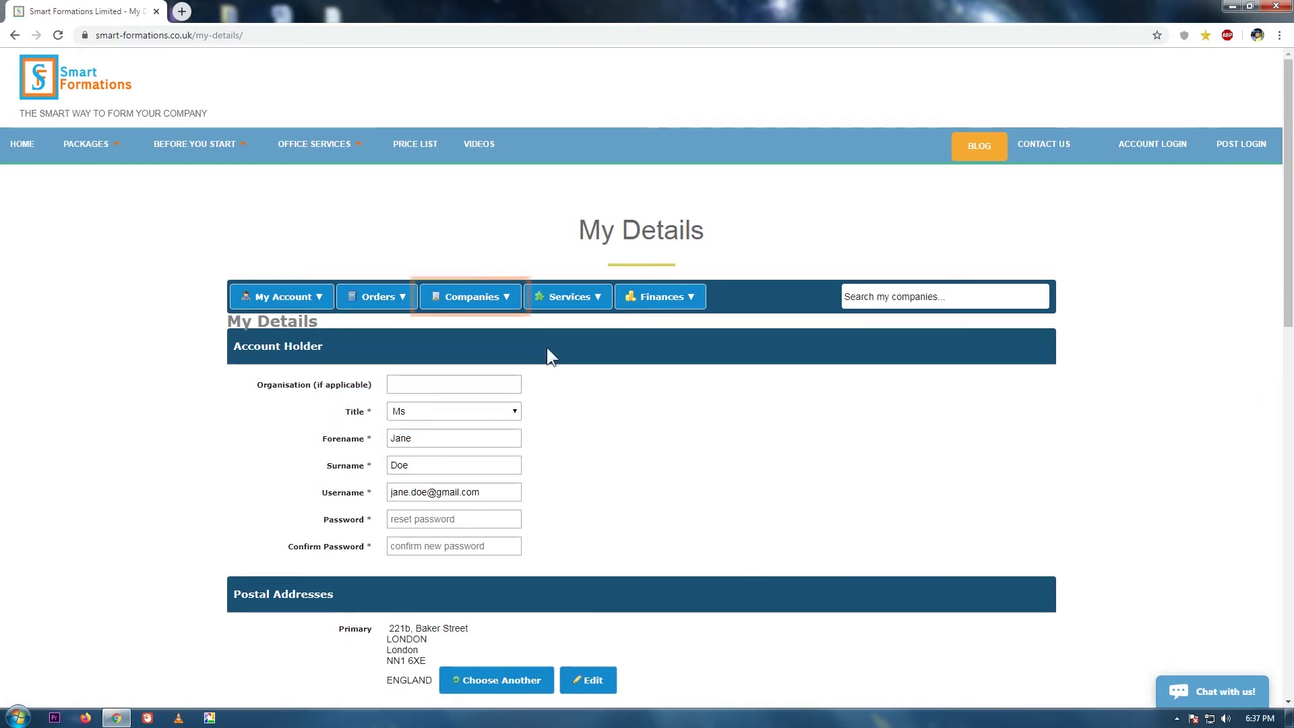
left_click(504, 300)
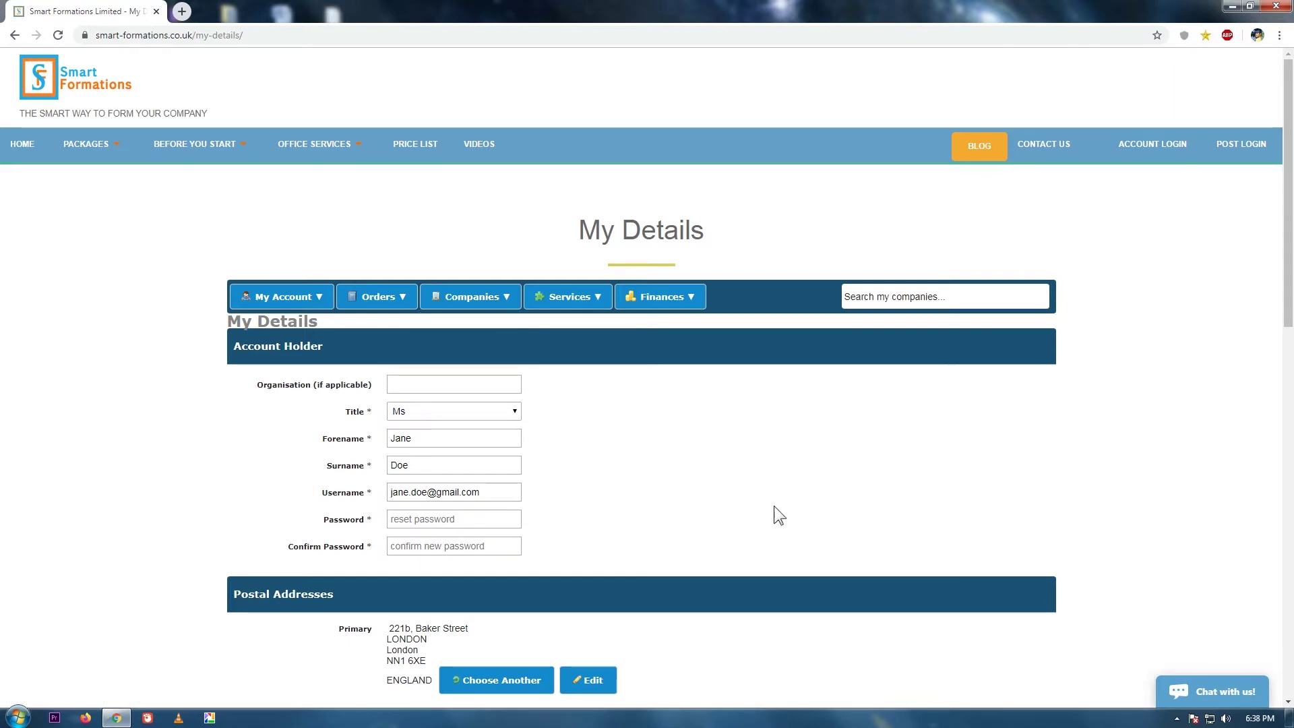
mouse_move(479, 295)
left_click(488, 325)
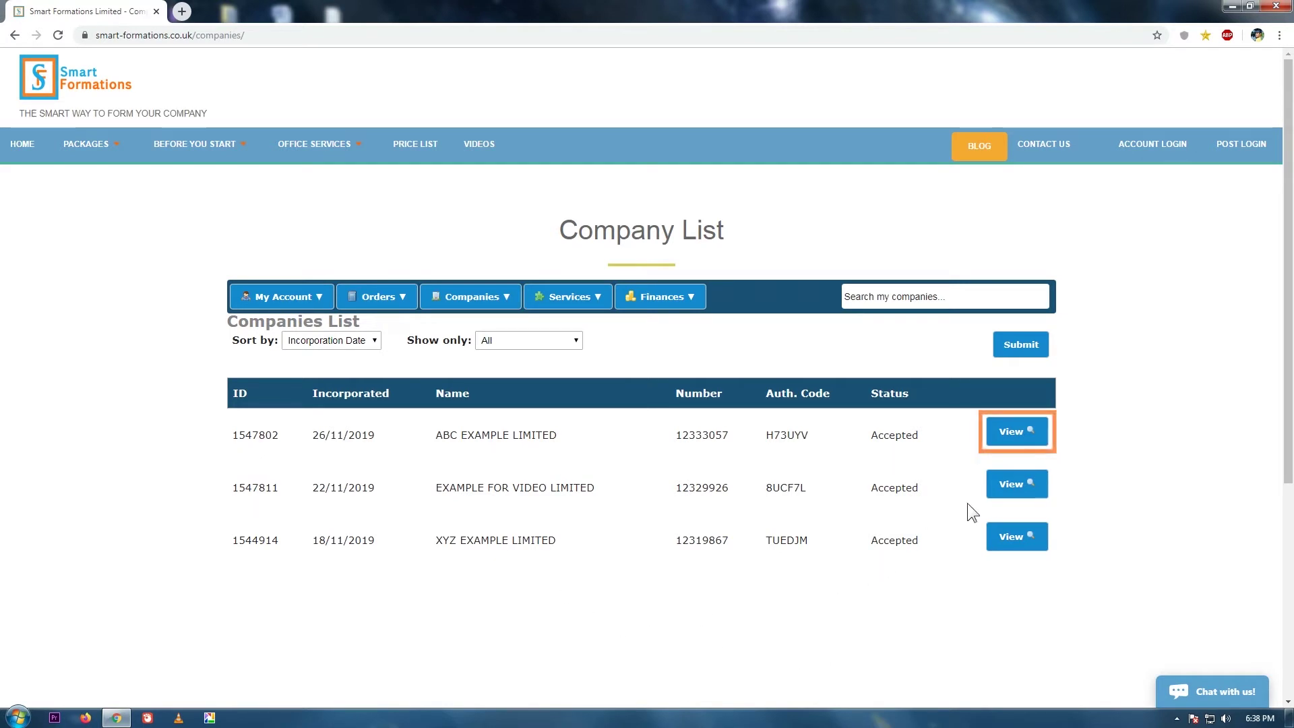
left_click(1015, 440)
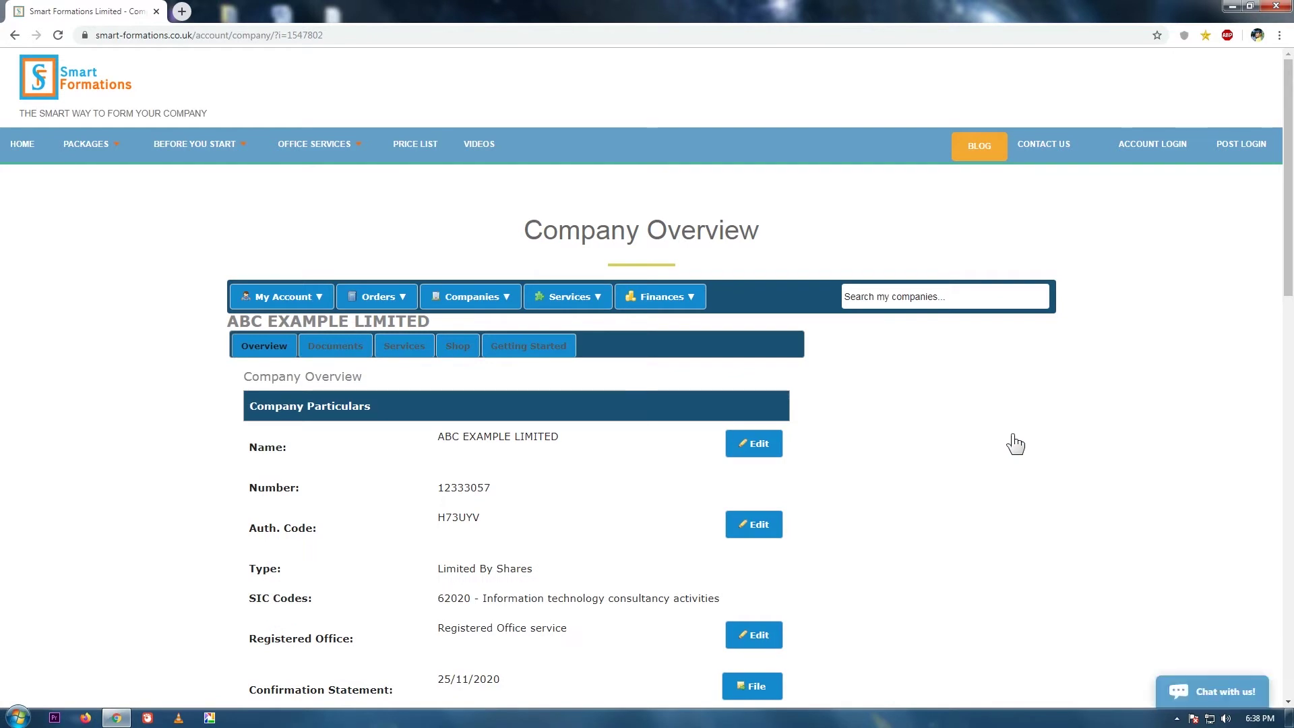
left_click_drag(1287, 237, 1290, 276)
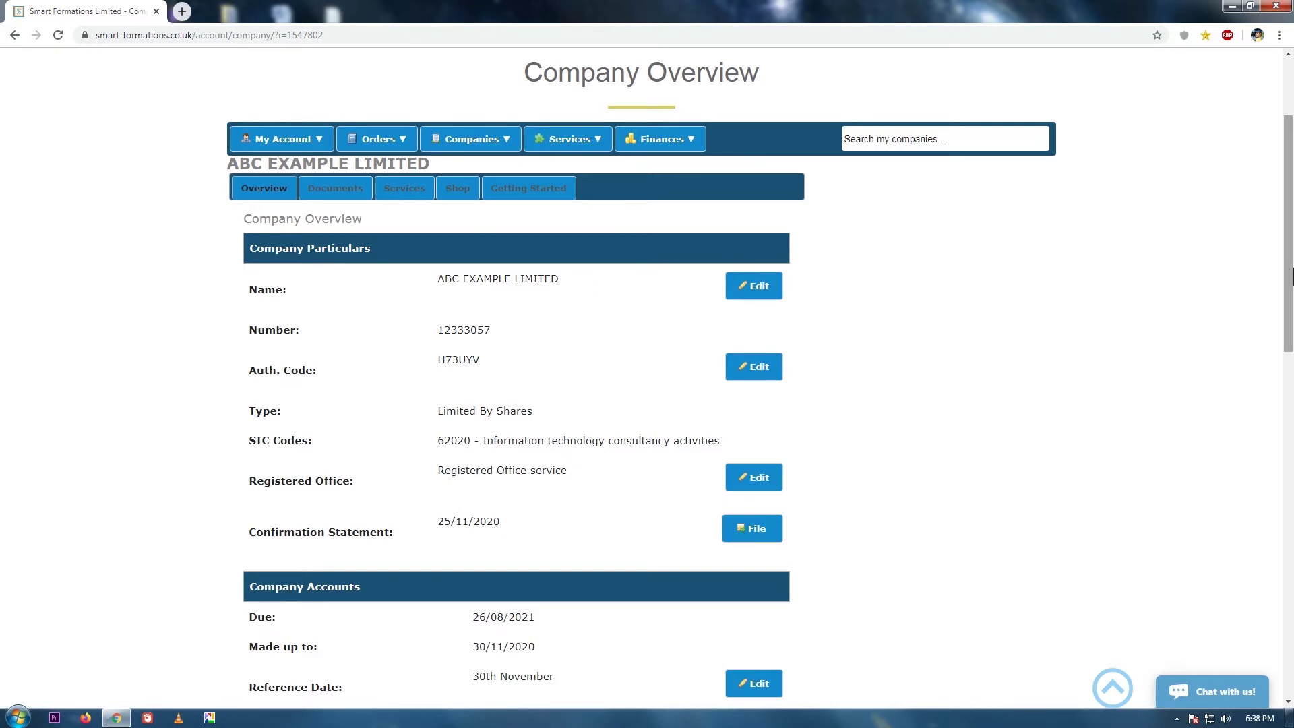
left_click(1291, 276)
Step: Go to the option for incorporating a new company
mouse_move(479, 136)
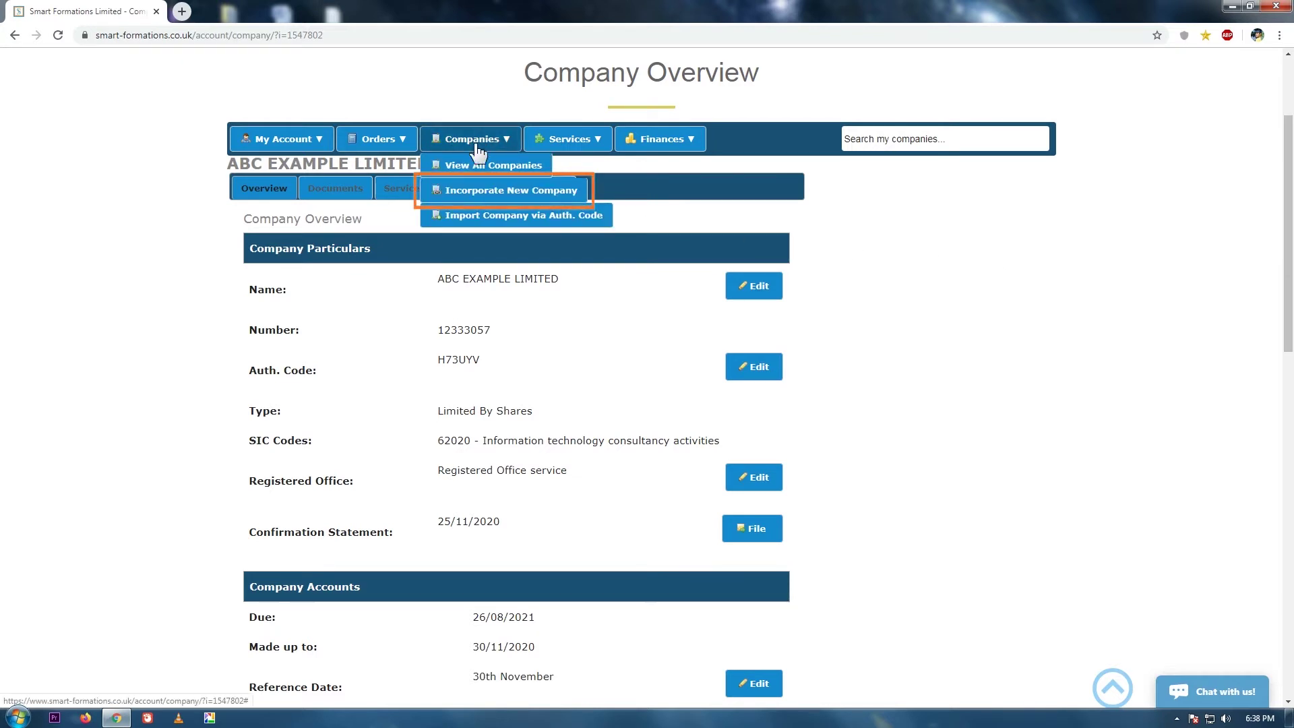
left_click(492, 193)
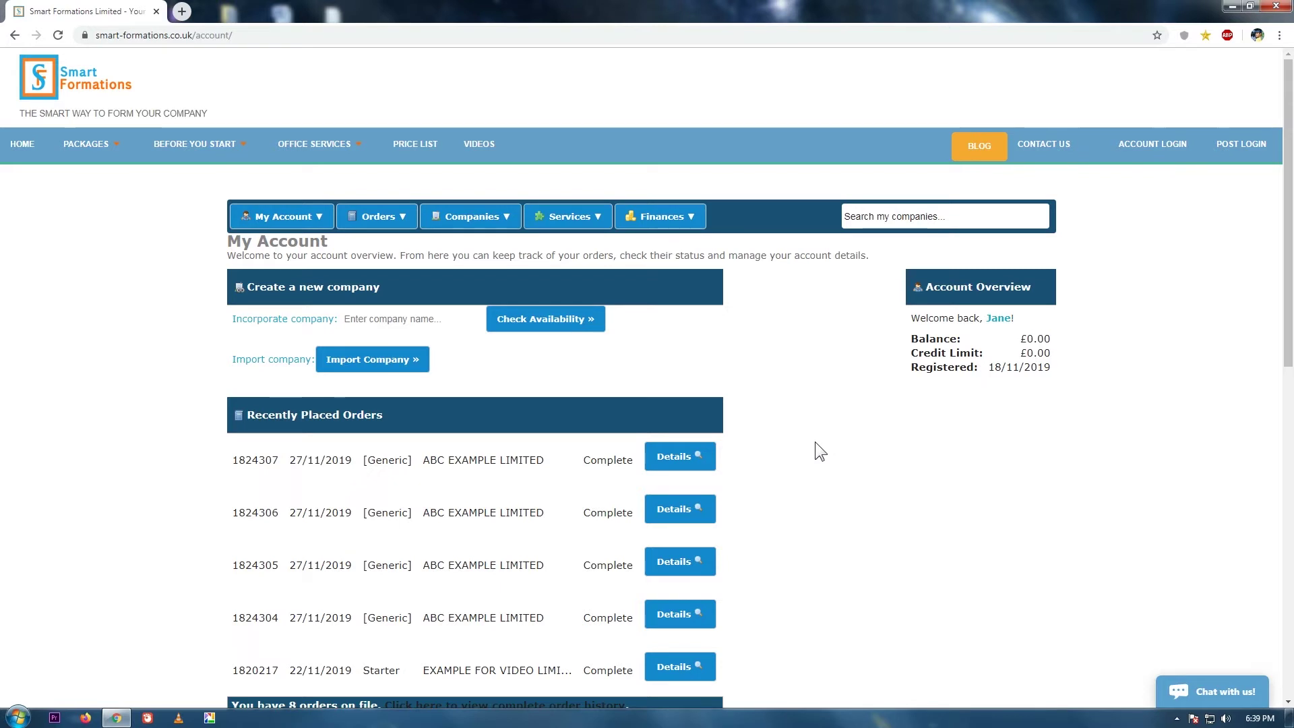
Step: List all services and view the details of ABC EXAMPLE LIMITED's Registered Office service
left_click(549, 219)
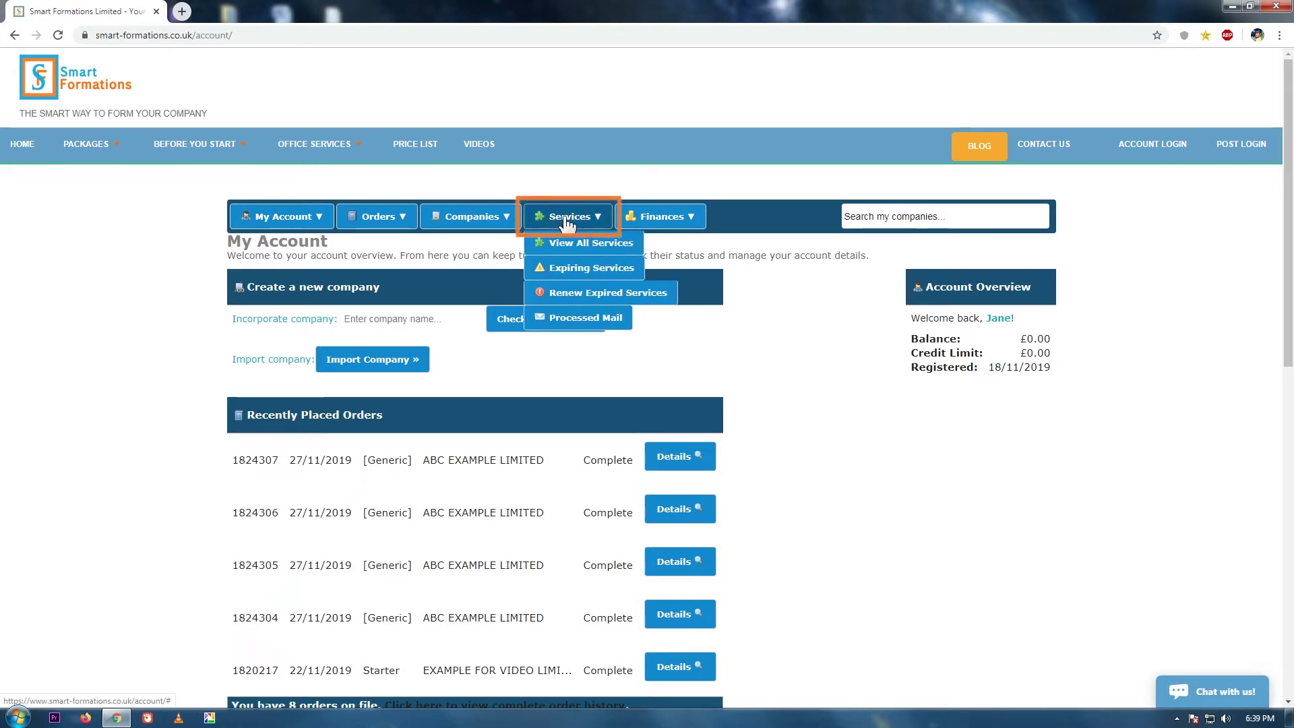
left_click(597, 251)
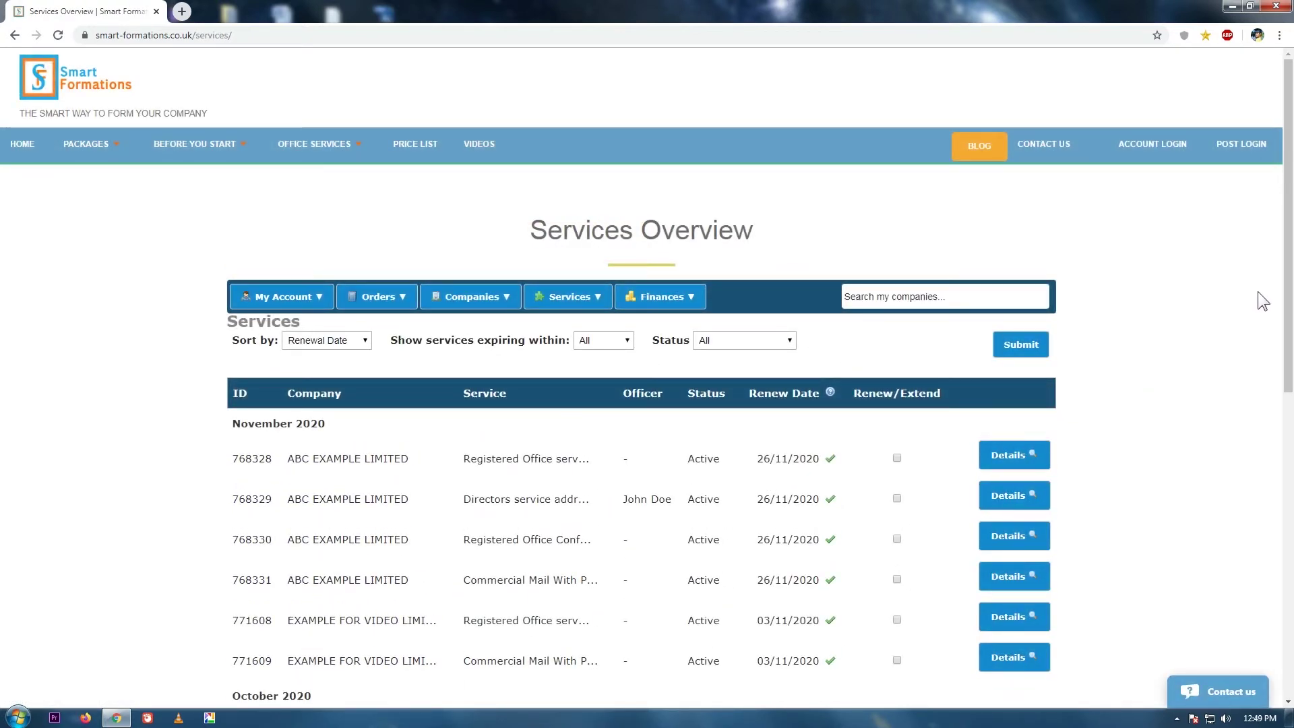
left_click_drag(1290, 277, 1284, 416)
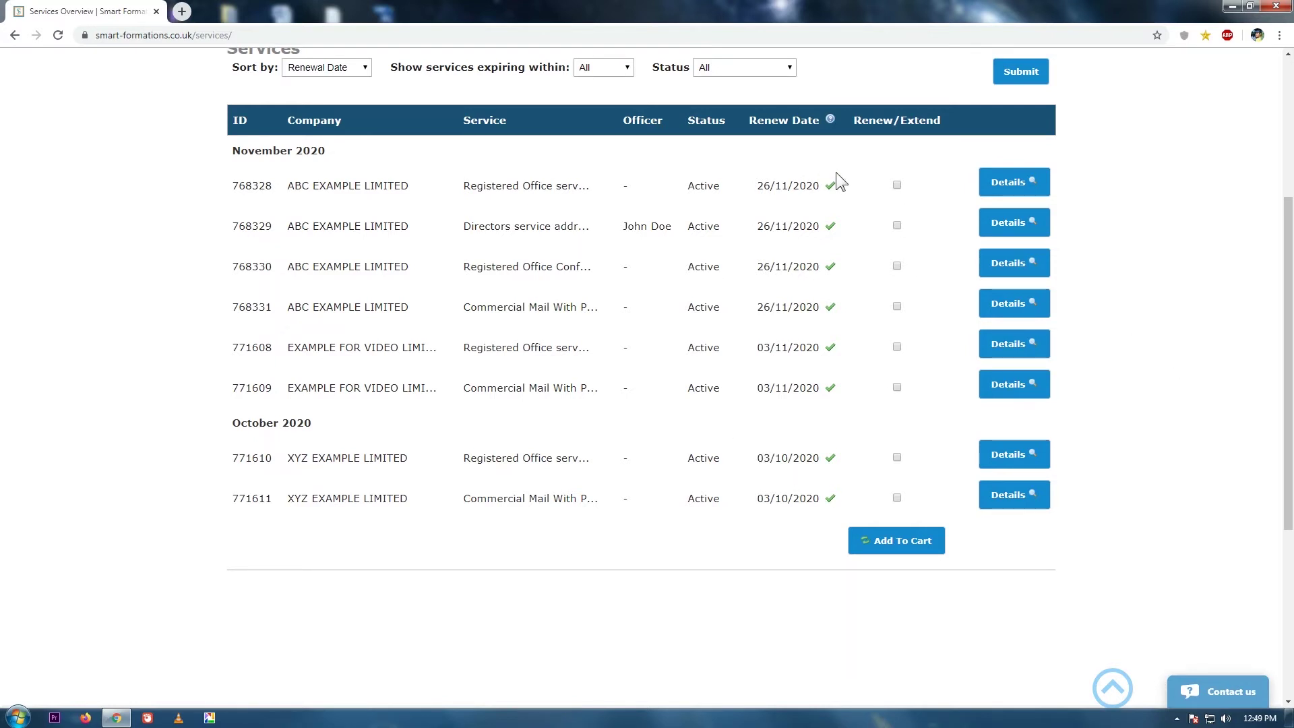
left_click(999, 192)
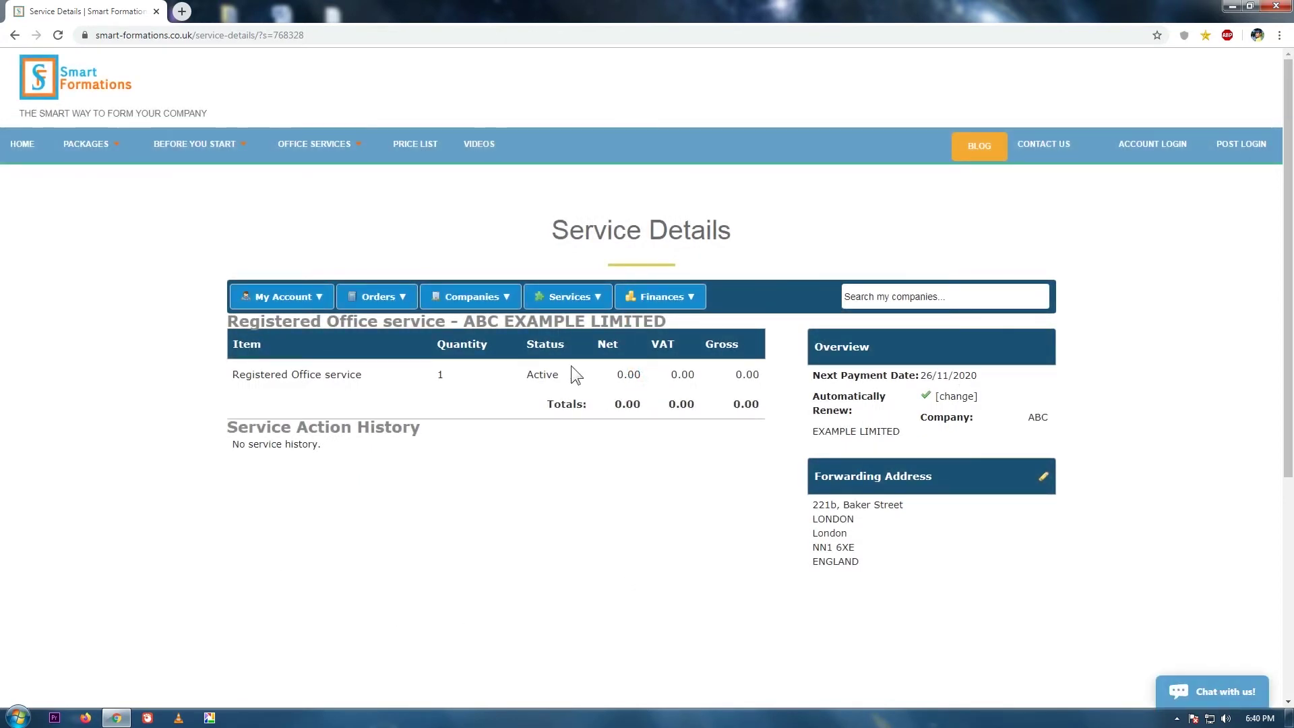
Step: Open the expiring services list and filter it to active services expiring within 1 year
left_click(569, 296)
left_click(571, 352)
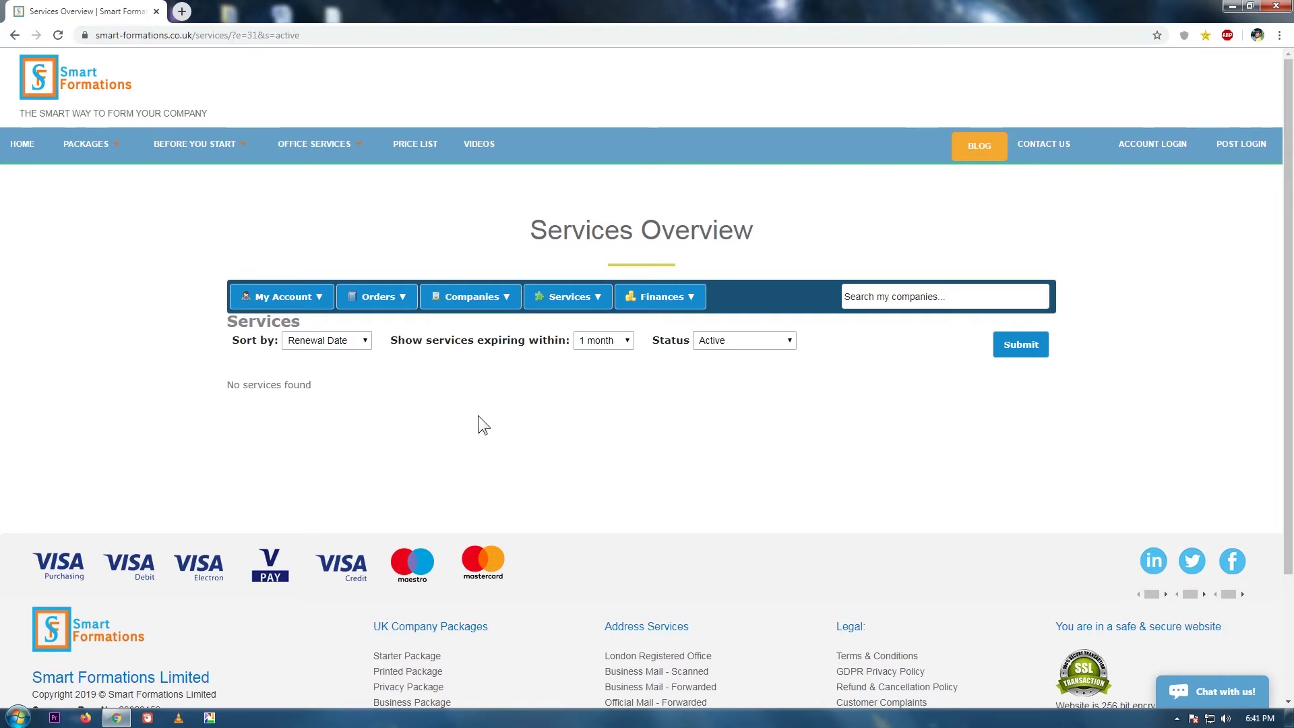
left_click(581, 342)
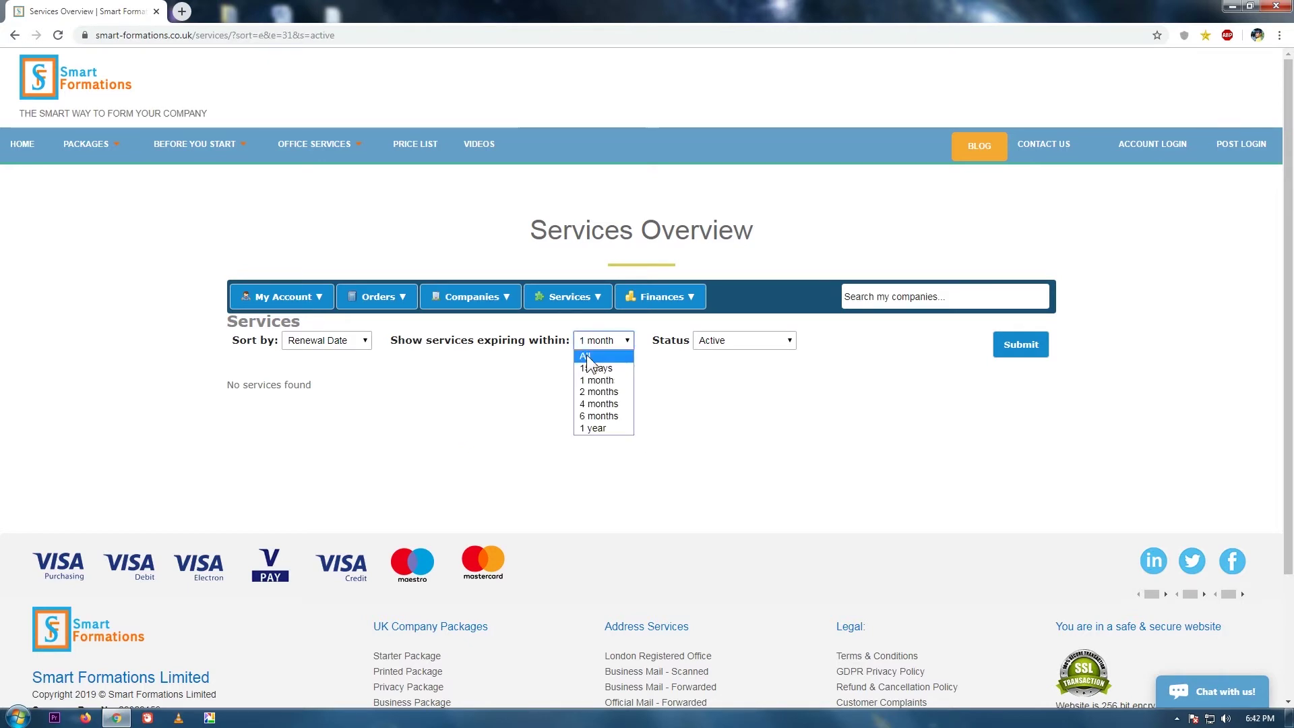
left_click(616, 427)
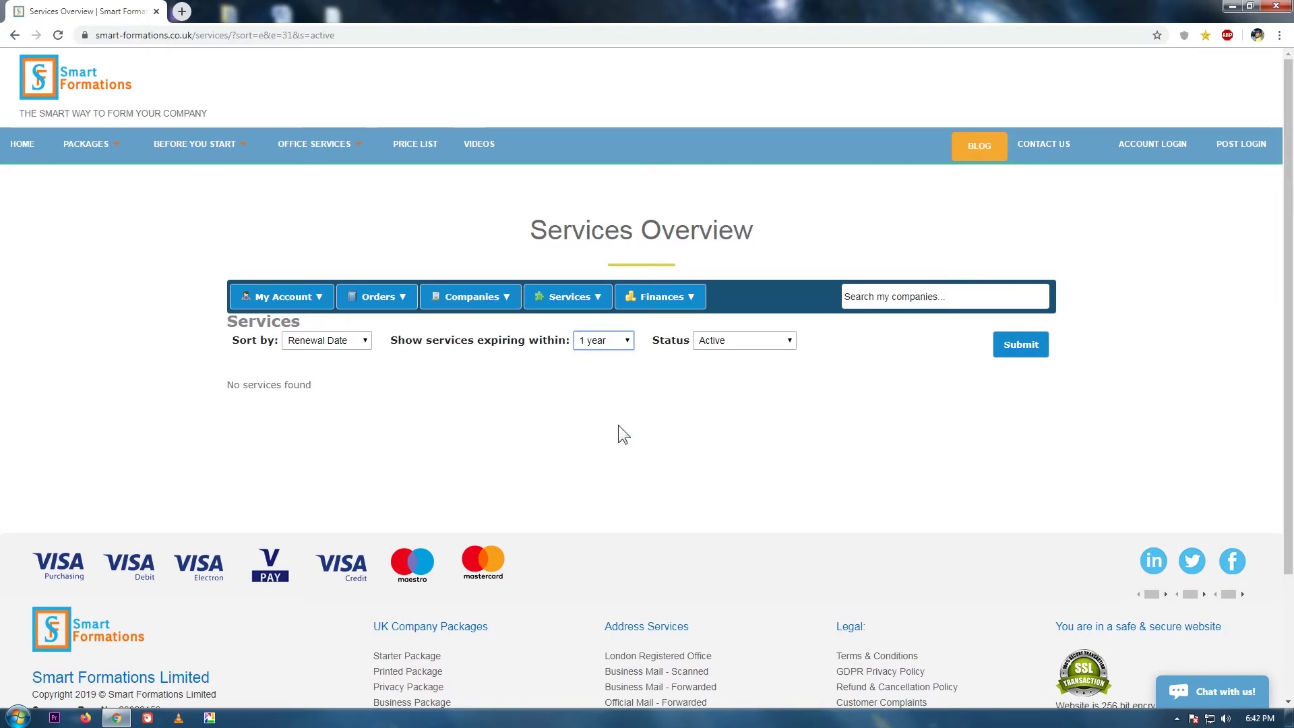
left_click(1016, 345)
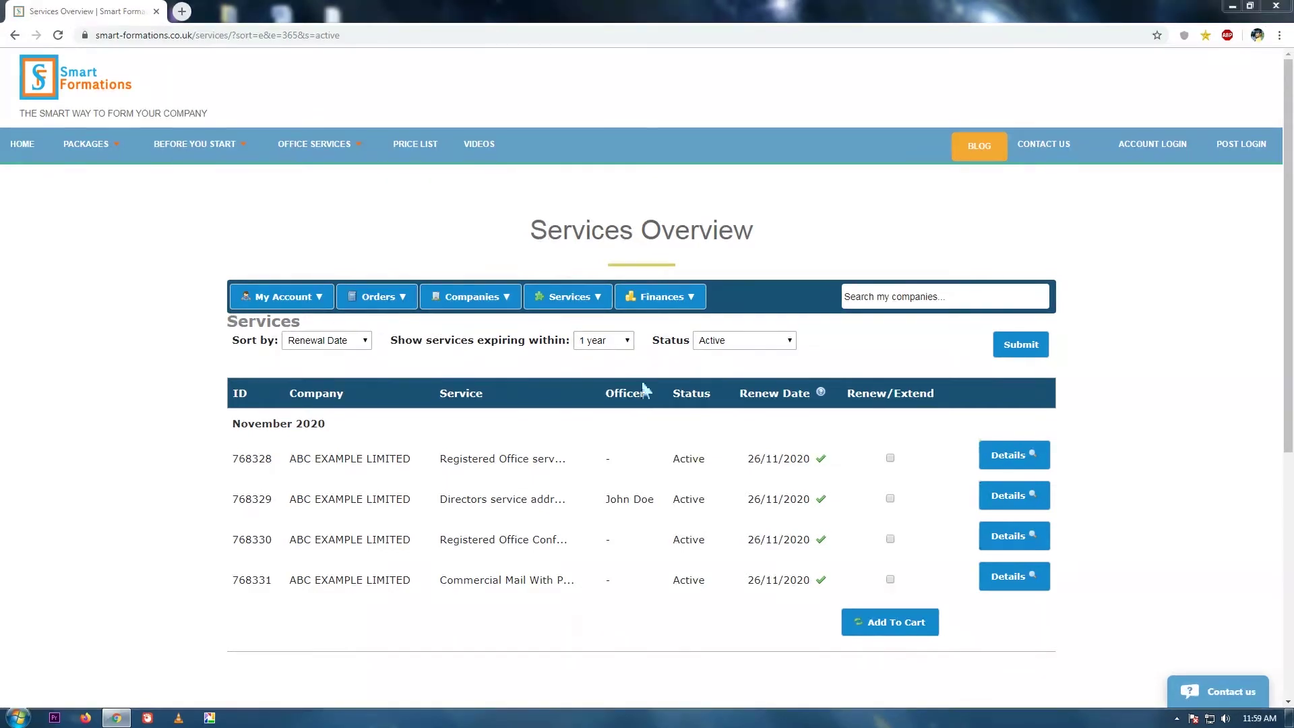
Step: Open the processed mail page and review the postage and handling fee entries for ABC EXAMPLE LIMITED
left_click(569, 297)
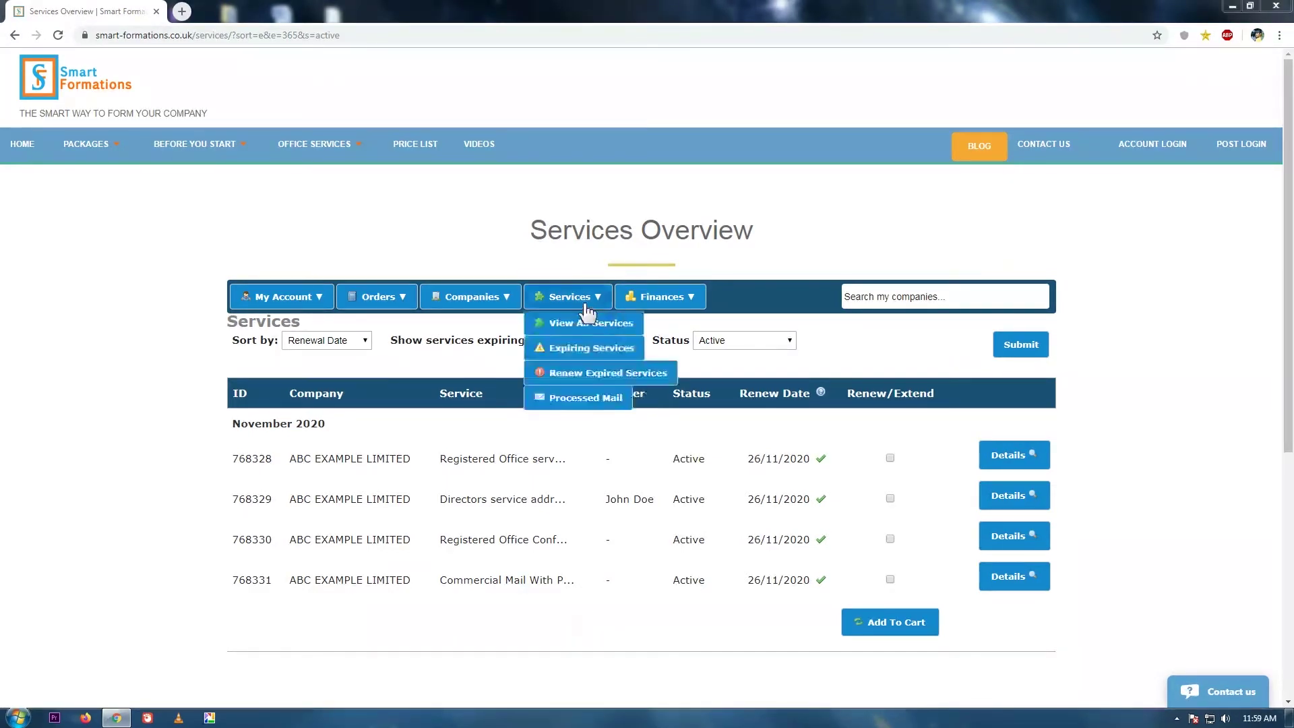
left_click(585, 397)
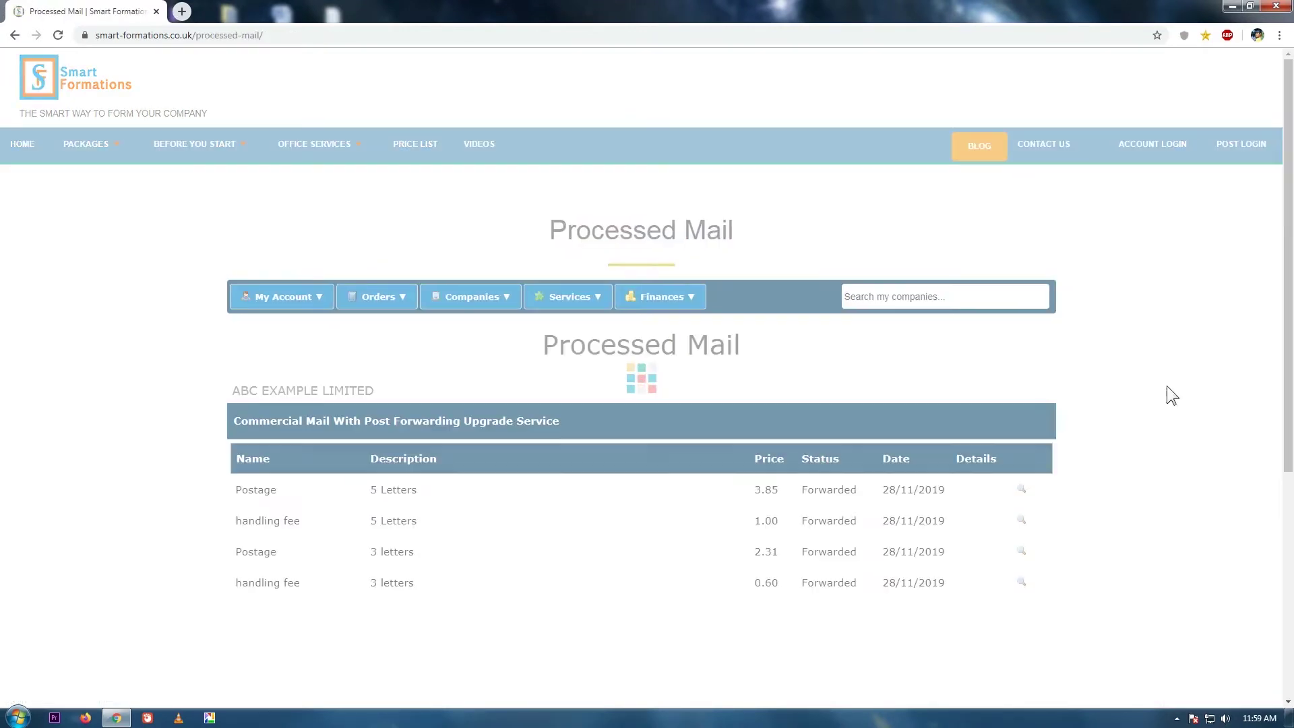
scroll(1291, 246, "down", 2)
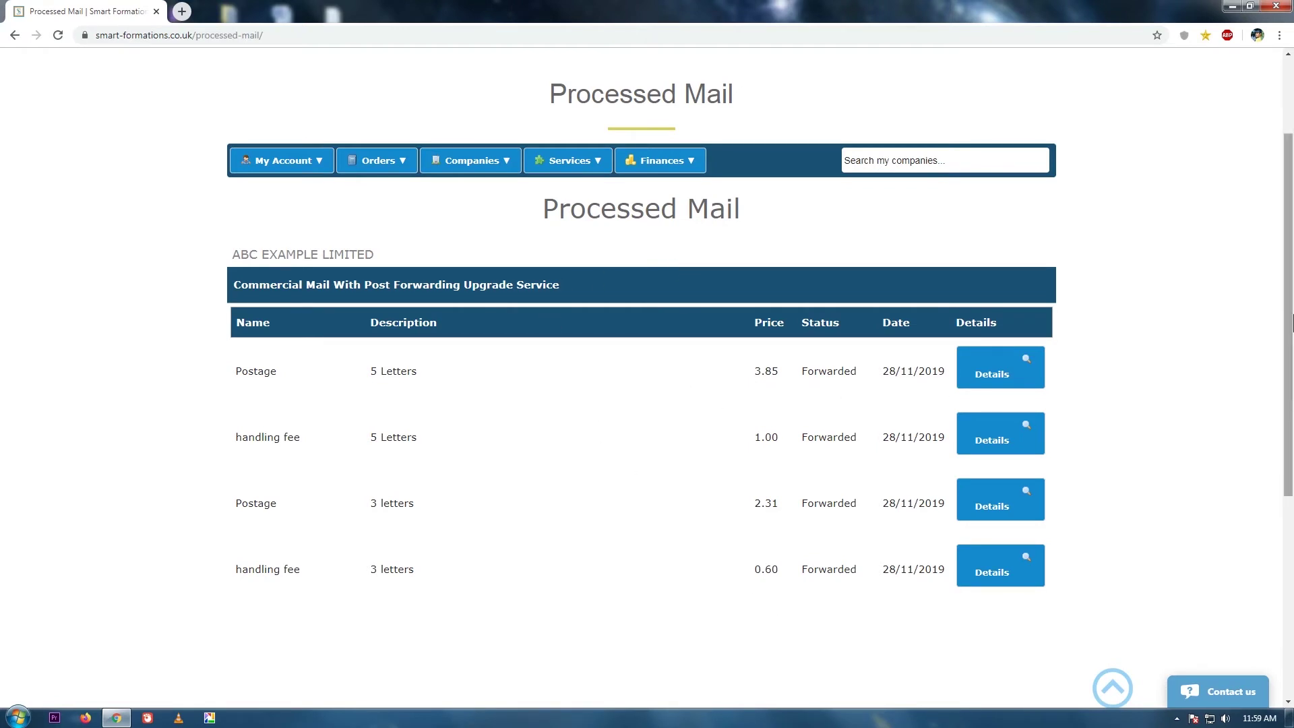
scroll(1292, 323, "up", 2)
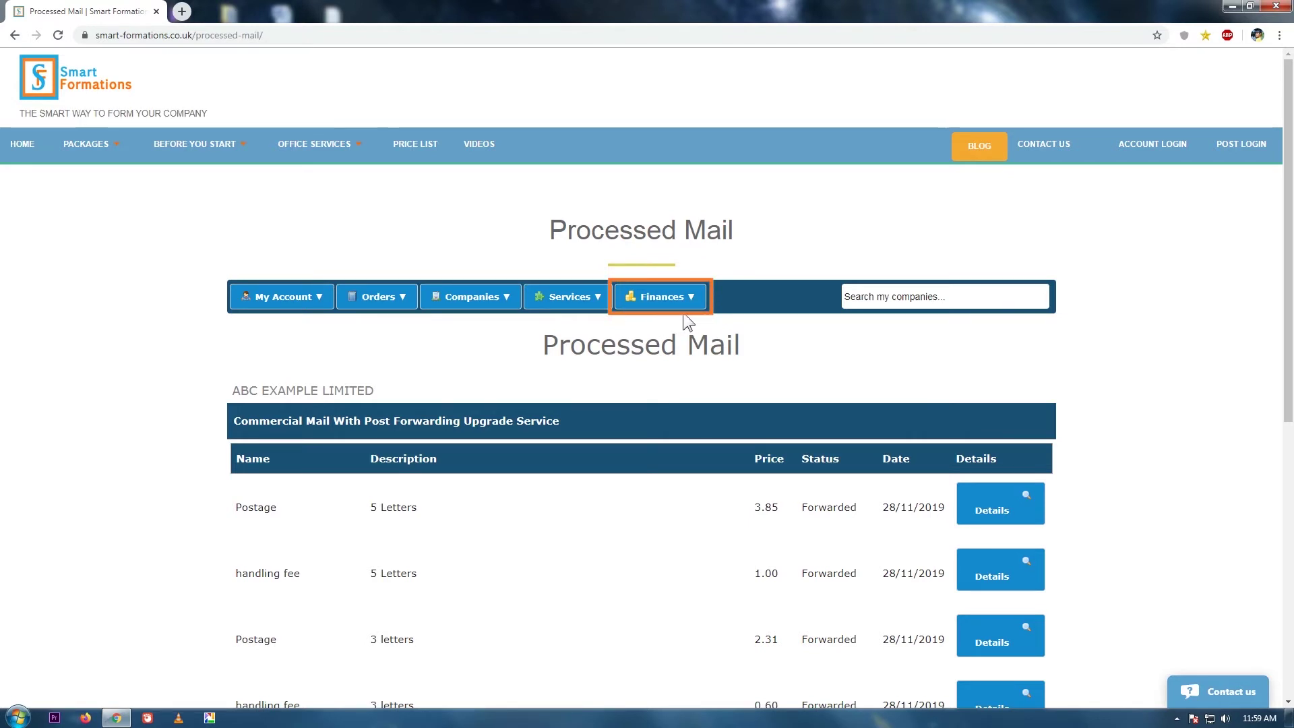
Step: Open the invoice history, view the details of the EXAMPLE FOR VIDEO order dated 22/11/2019, and open its invoice
left_click(671, 297)
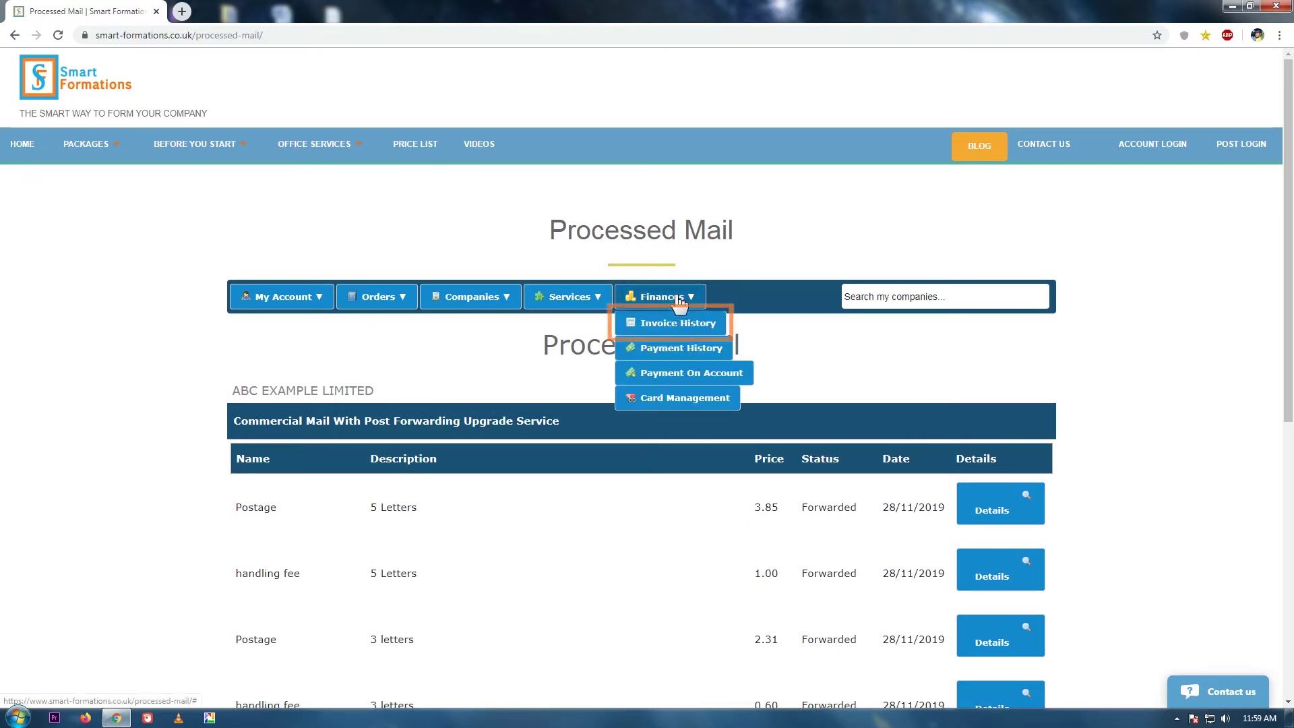
left_click(679, 325)
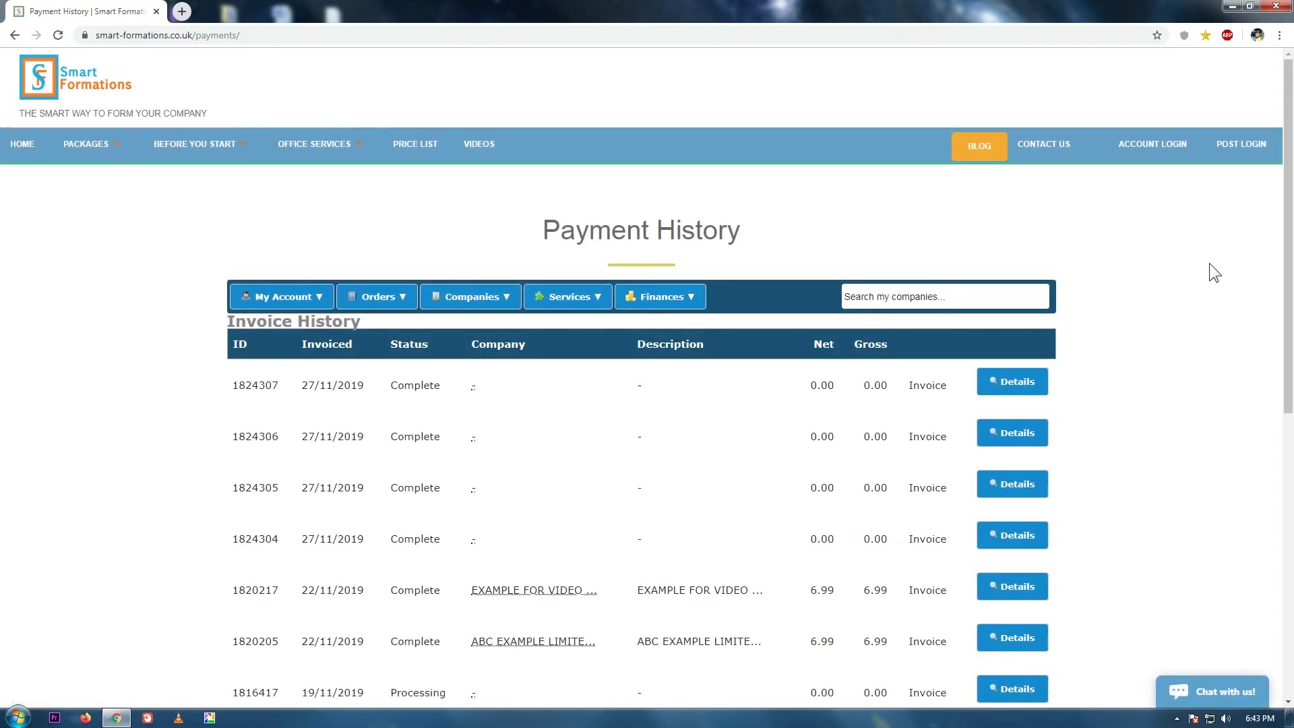
scroll(1290, 295, "down", 1)
scroll(1290, 294, "down", 1)
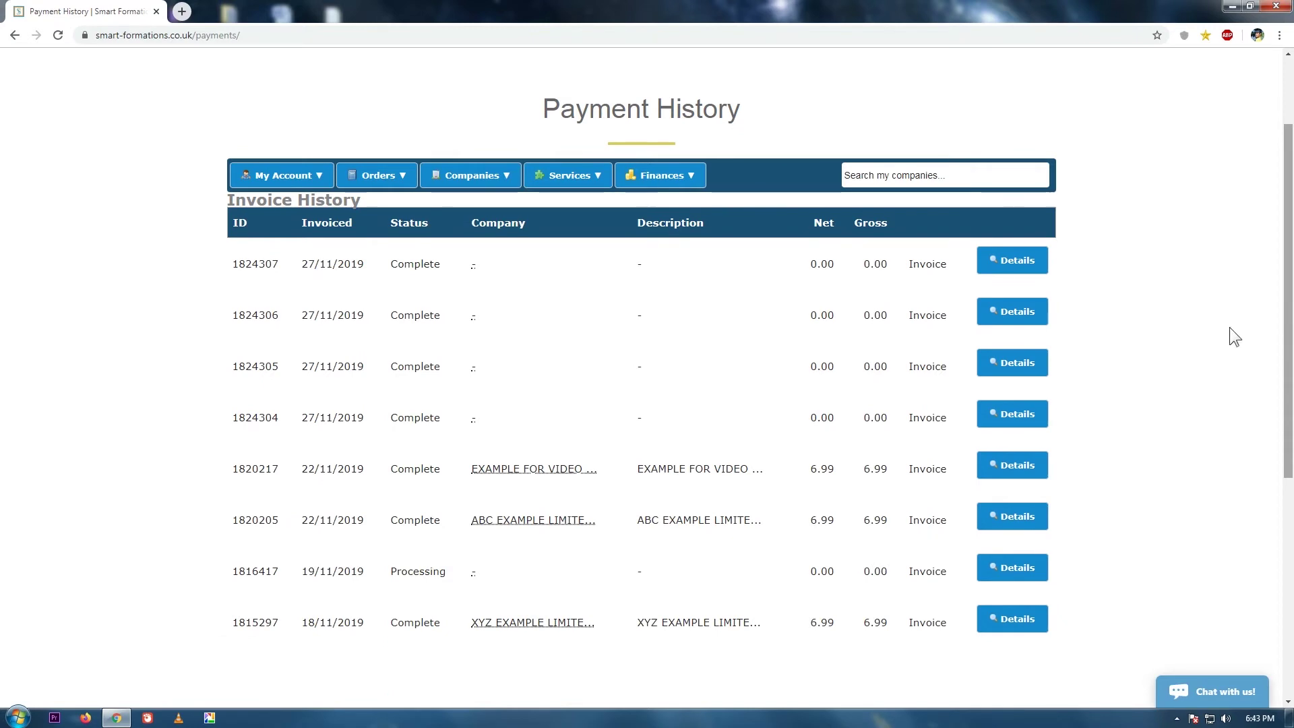
left_click(1011, 465)
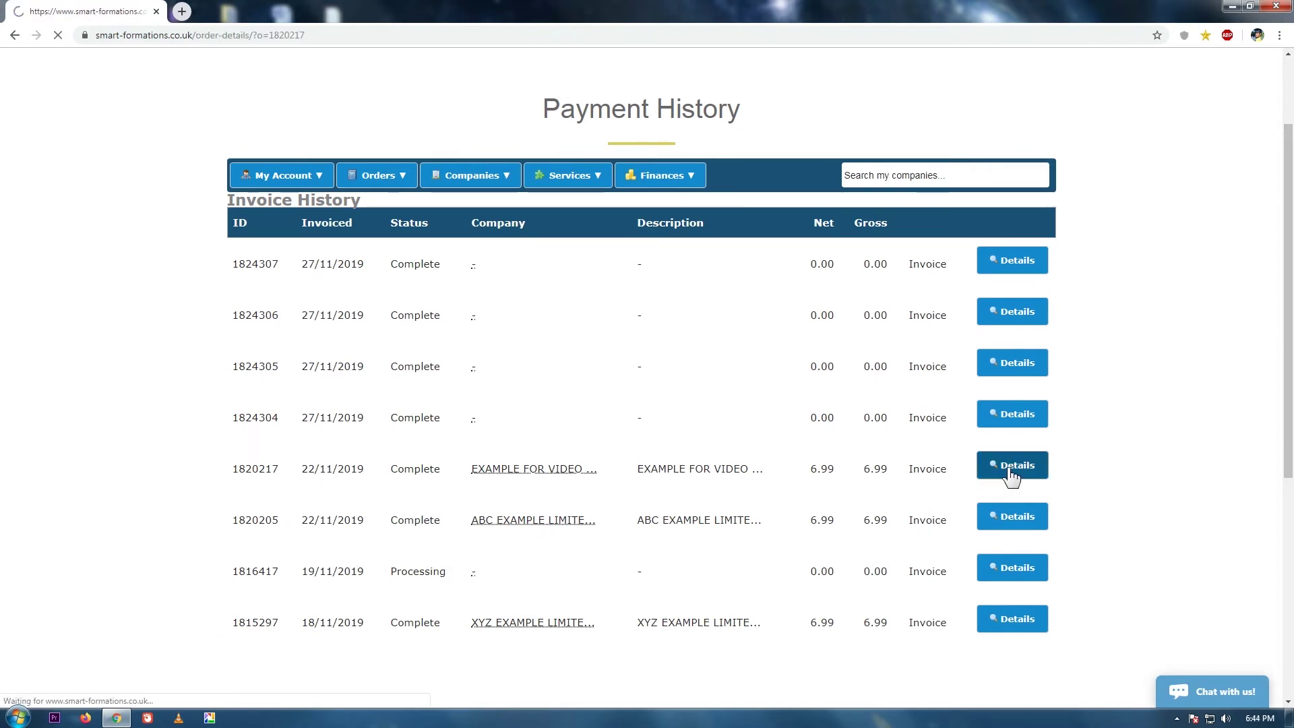
left_click(309, 474)
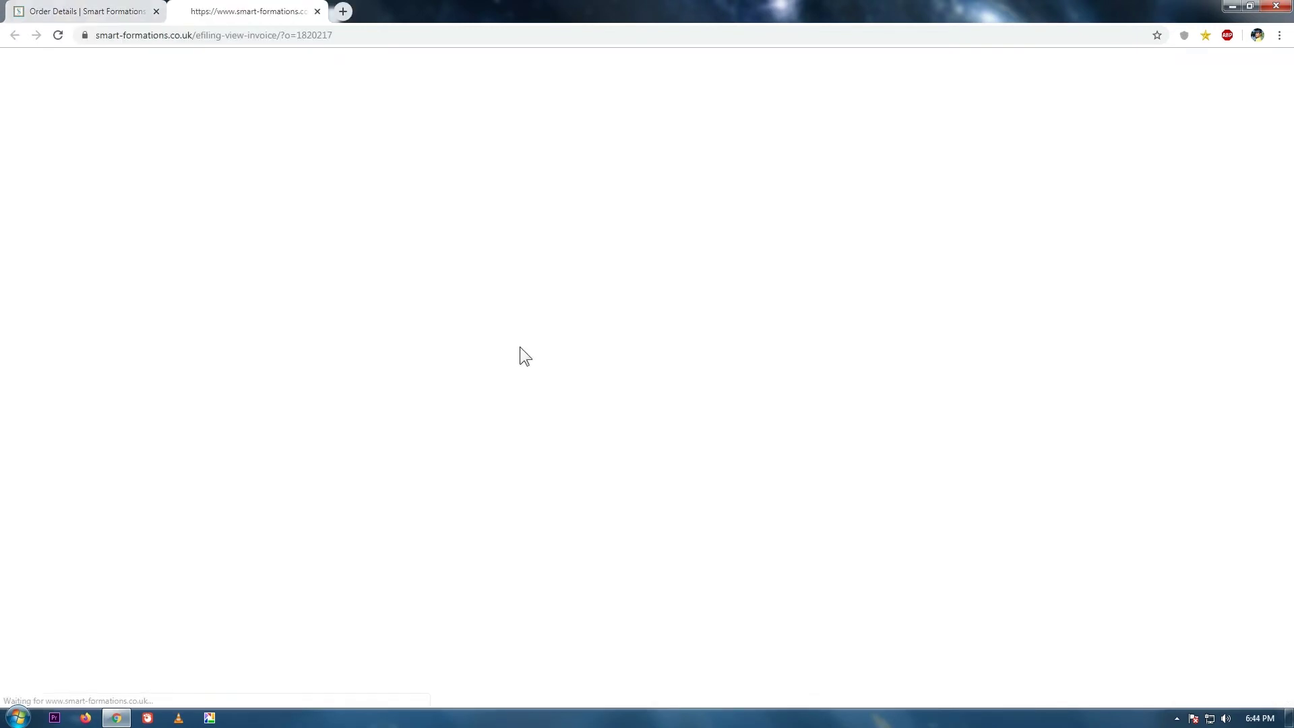
Step: Close the invoice and open the account's payment history
left_click(316, 11)
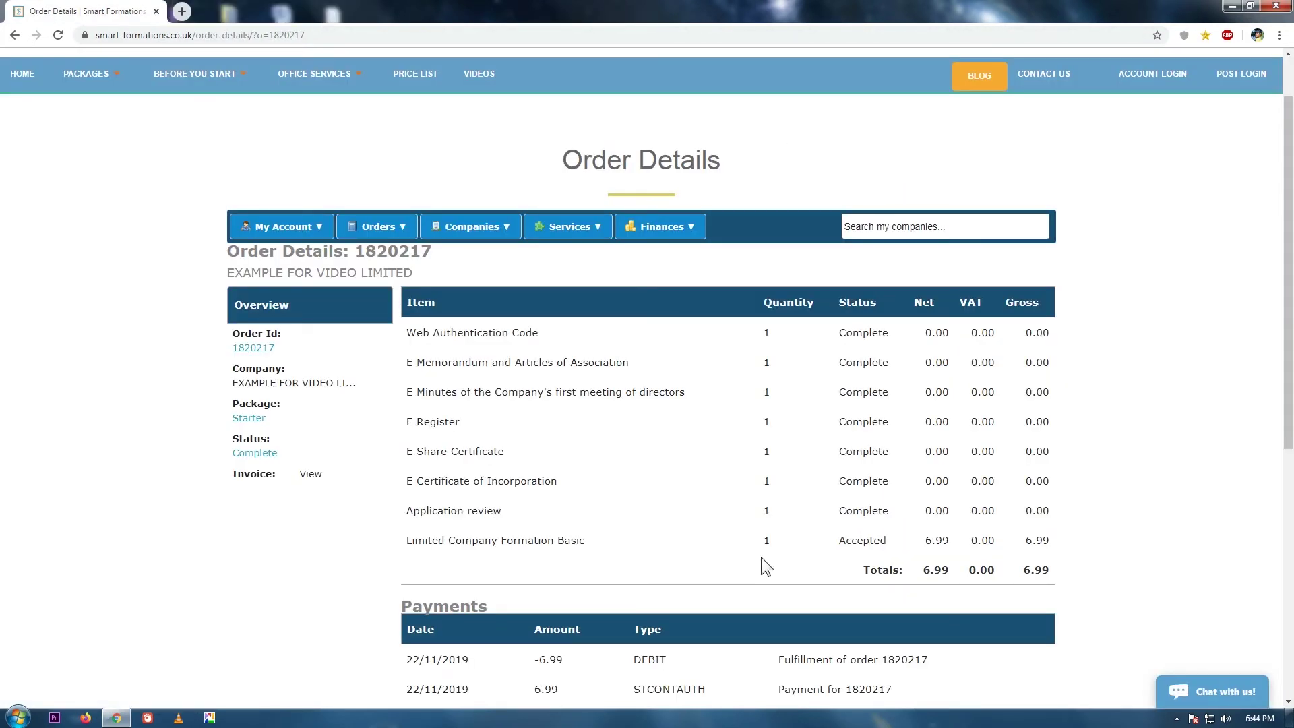
mouse_move(649, 229)
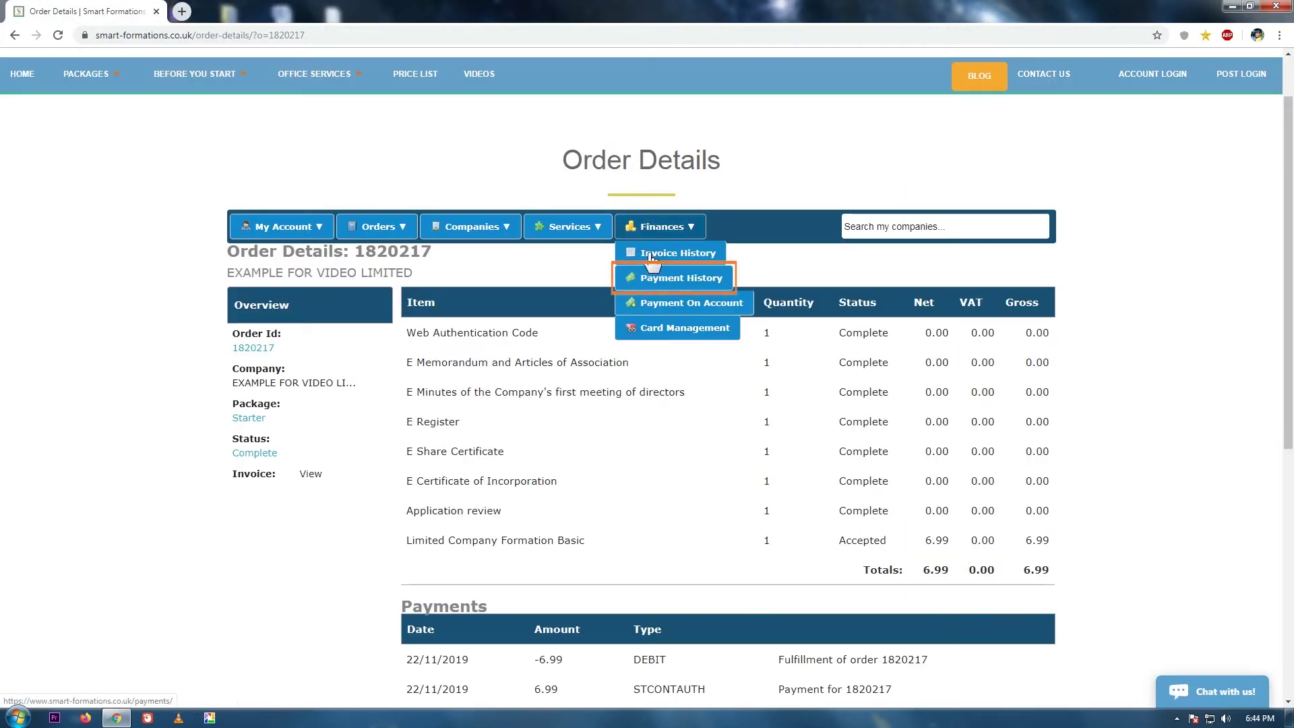
left_click(654, 279)
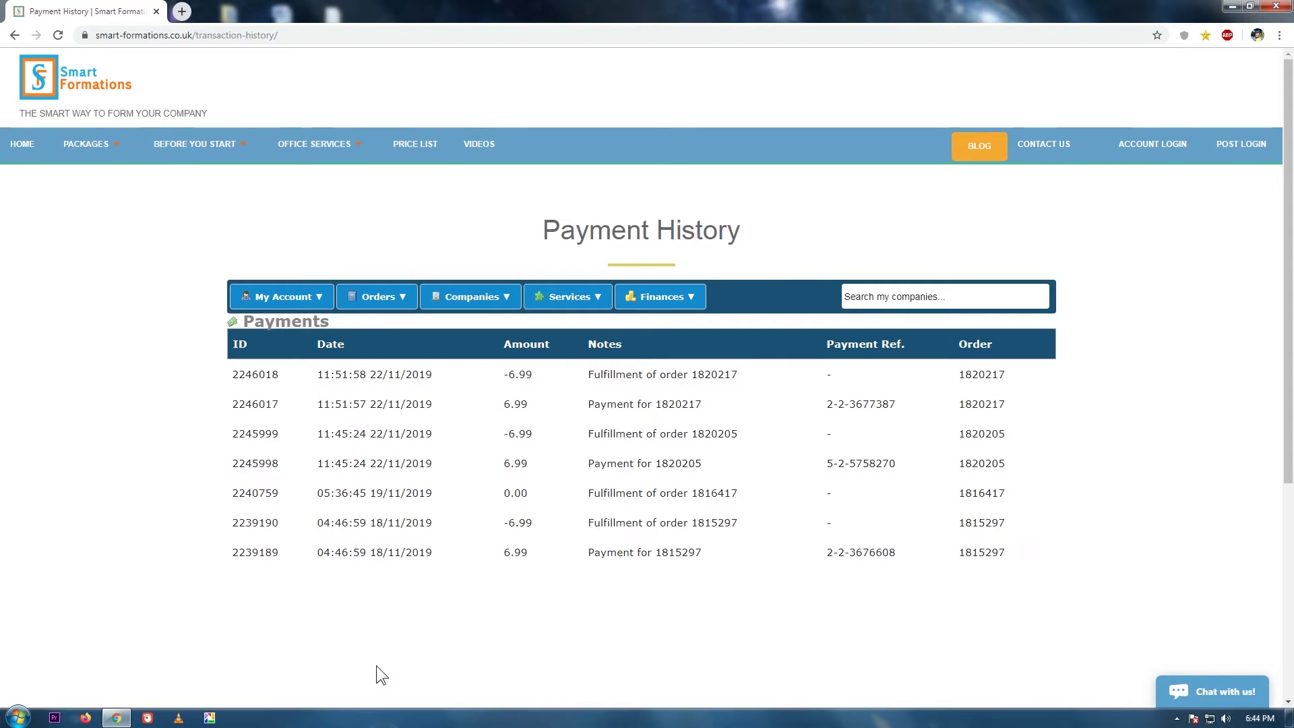
Step: Open the Payment On Account form, followed by the card management page
left_click(659, 296)
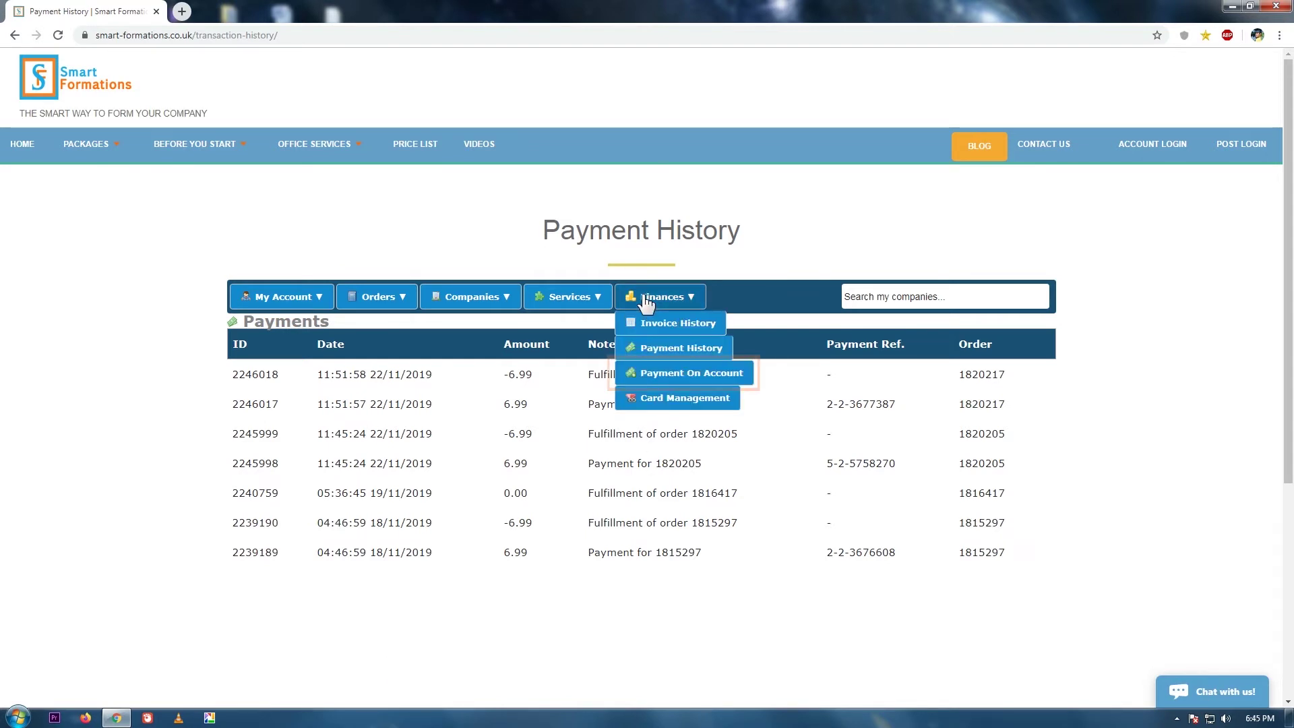
left_click(671, 378)
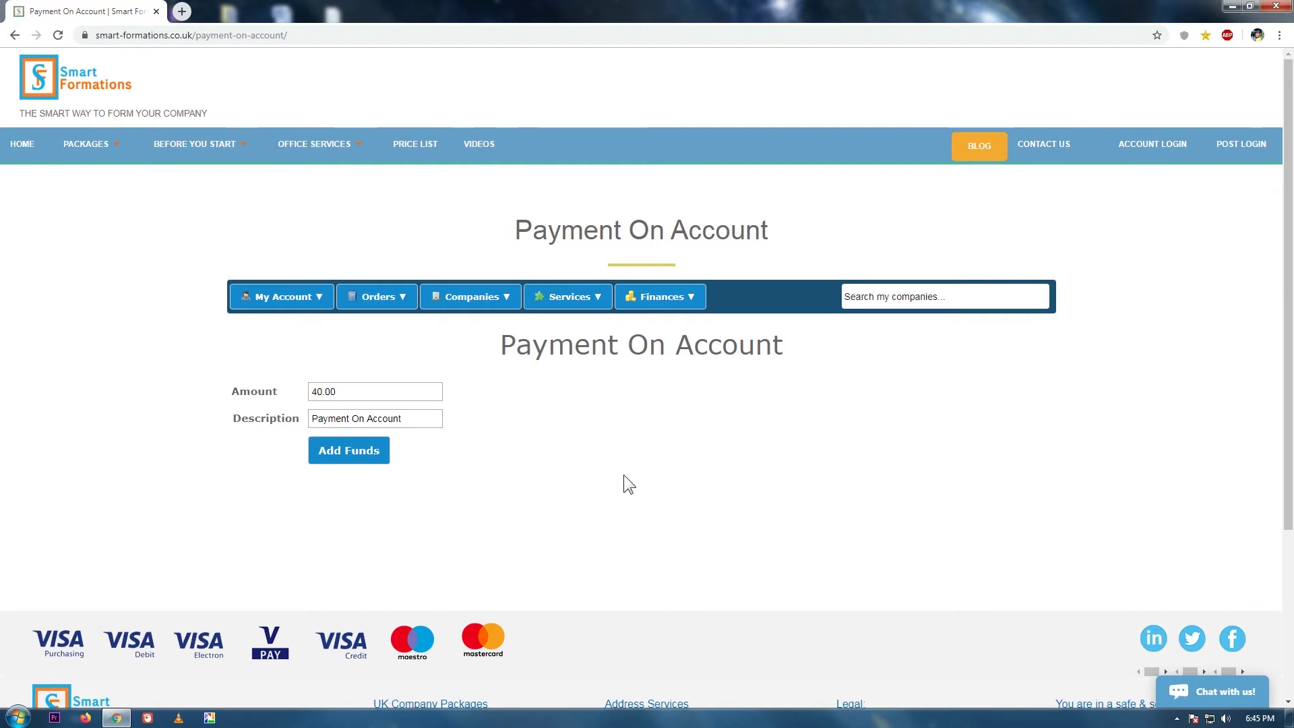
mouse_move(668, 309)
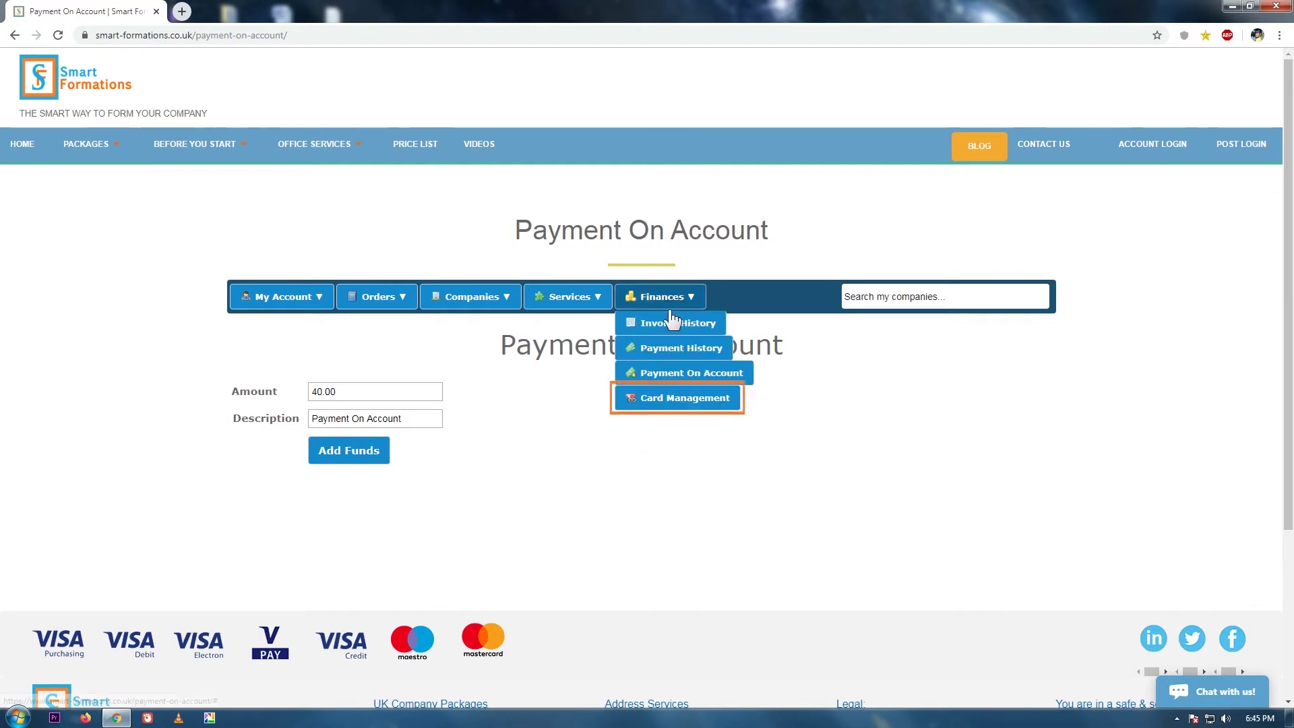
left_click(671, 404)
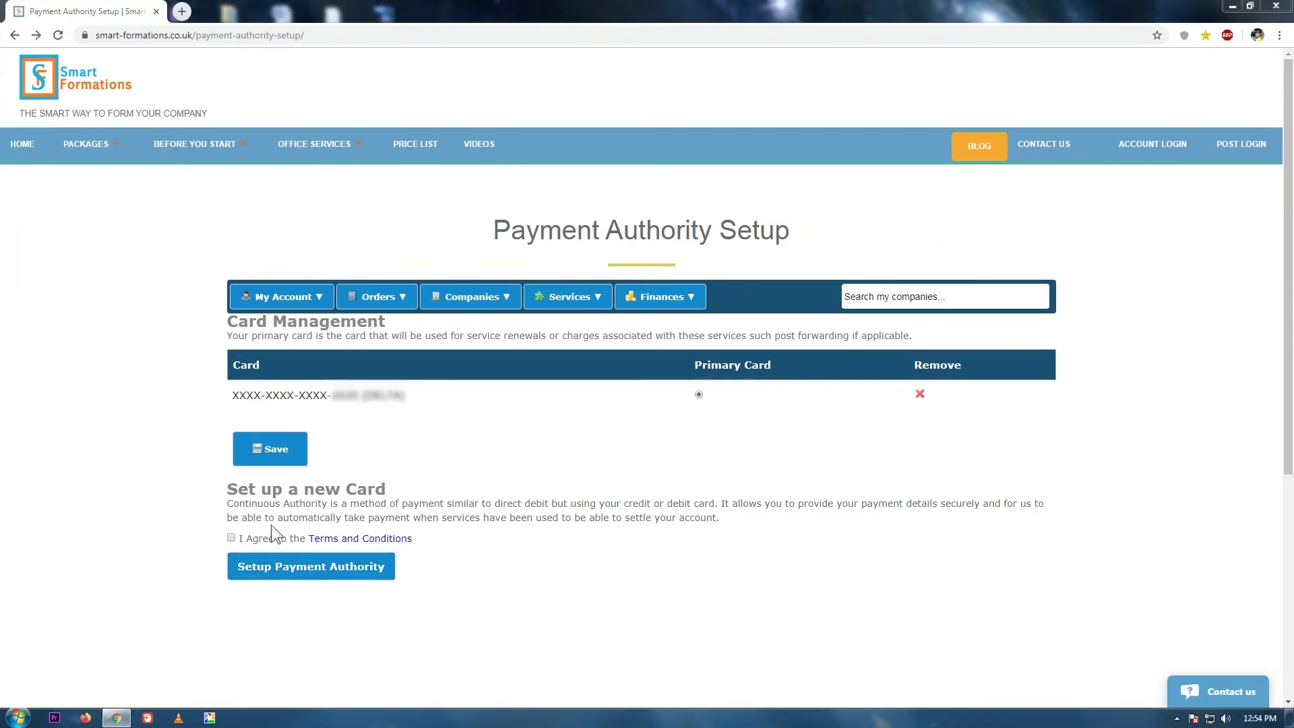
Step: Agree to the terms for a new card and open the payment authority setup form to view its billing and card fields
left_click(231, 536)
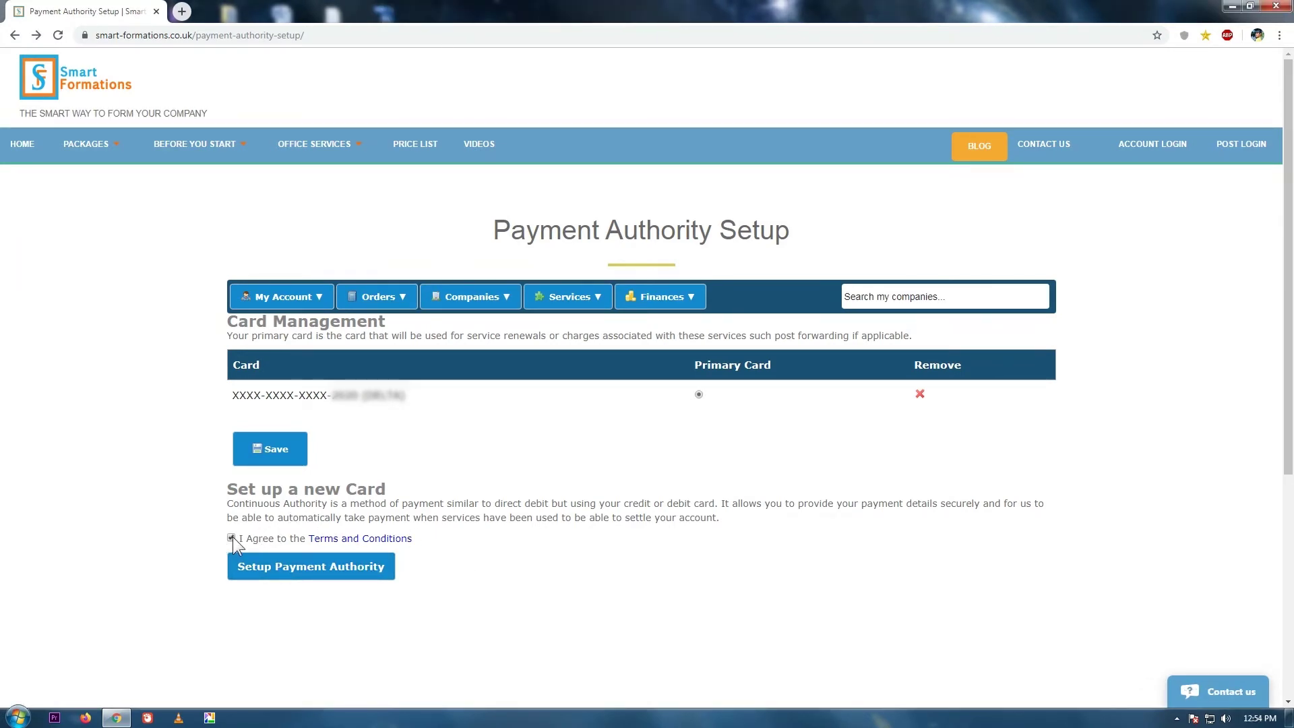
left_click(325, 571)
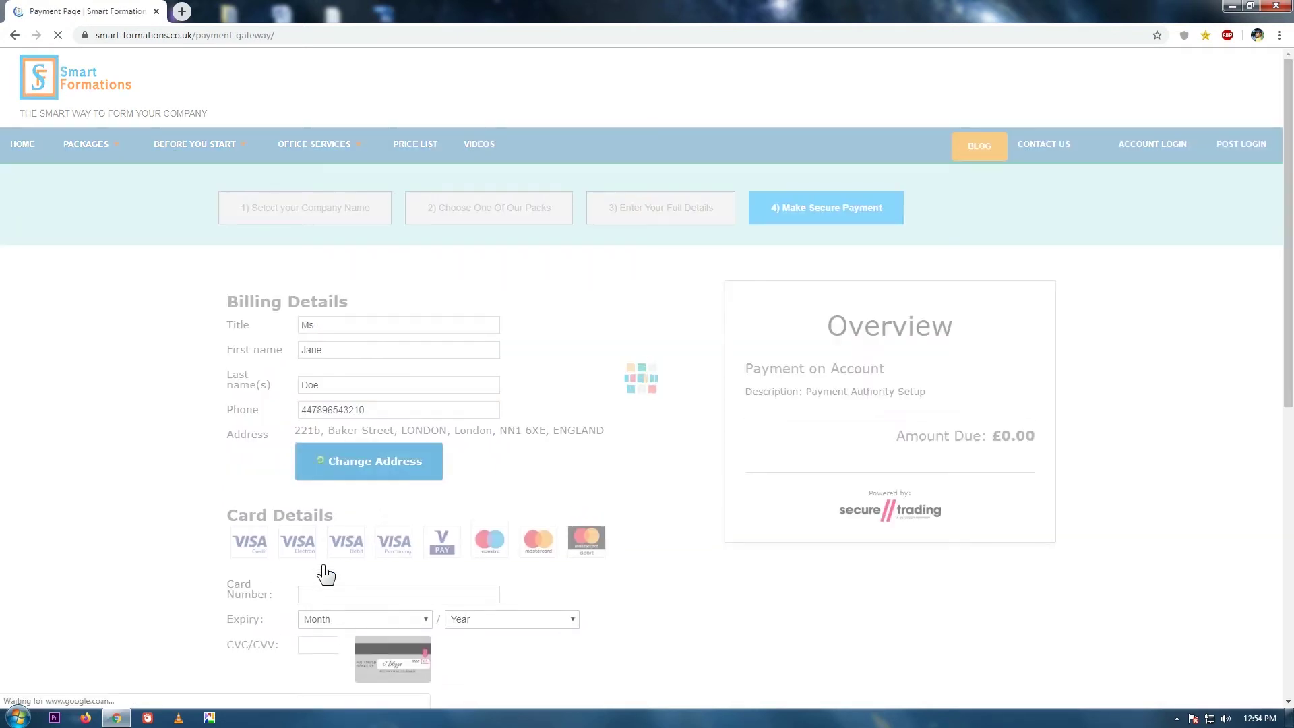
scroll(1270, 347, "down", 3)
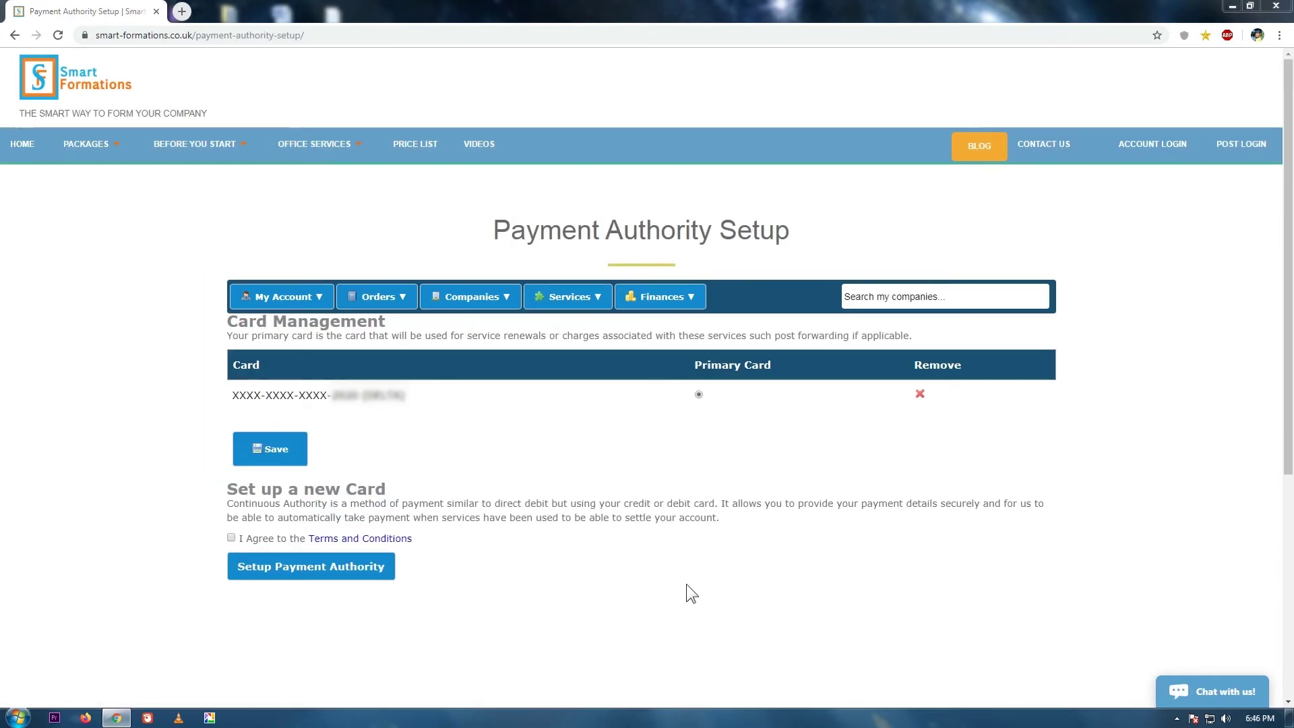
Step: Open XYZ EXAMPLE LIMITED from the companies list and review its particulars, accounts, appointments and shareholders
left_click(504, 297)
left_click(465, 327)
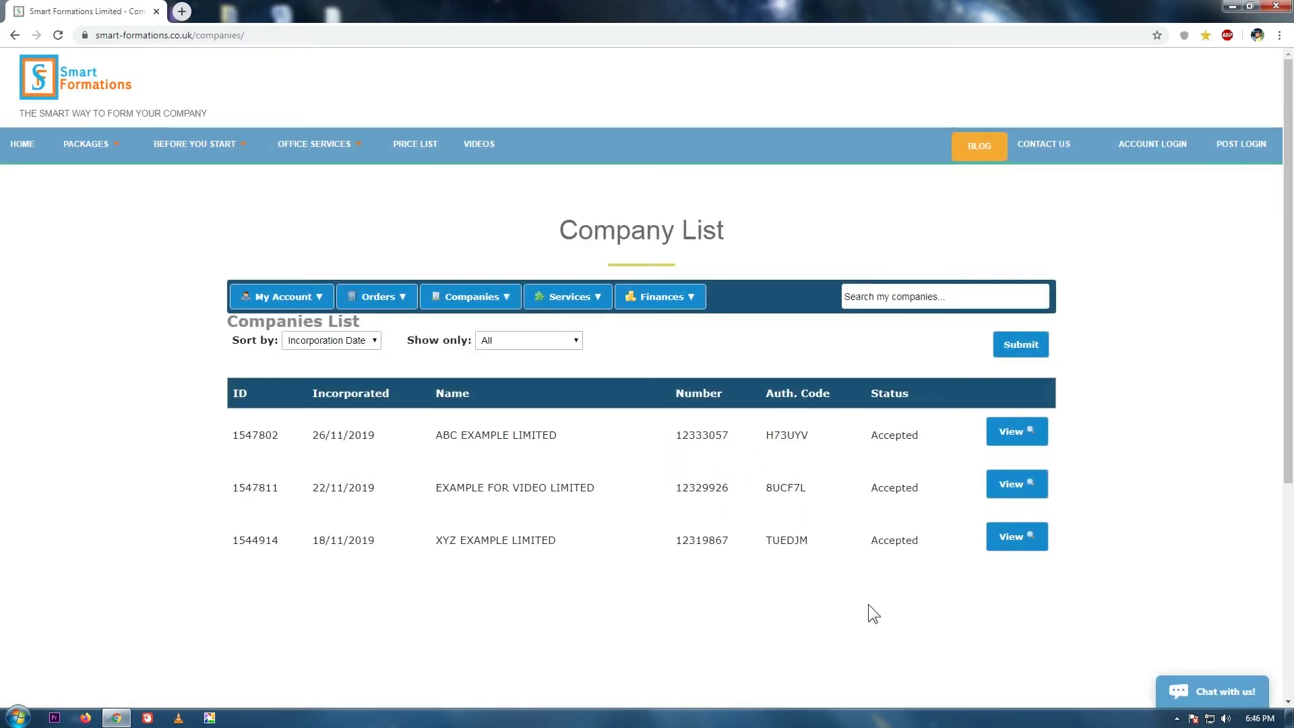
left_click(1011, 537)
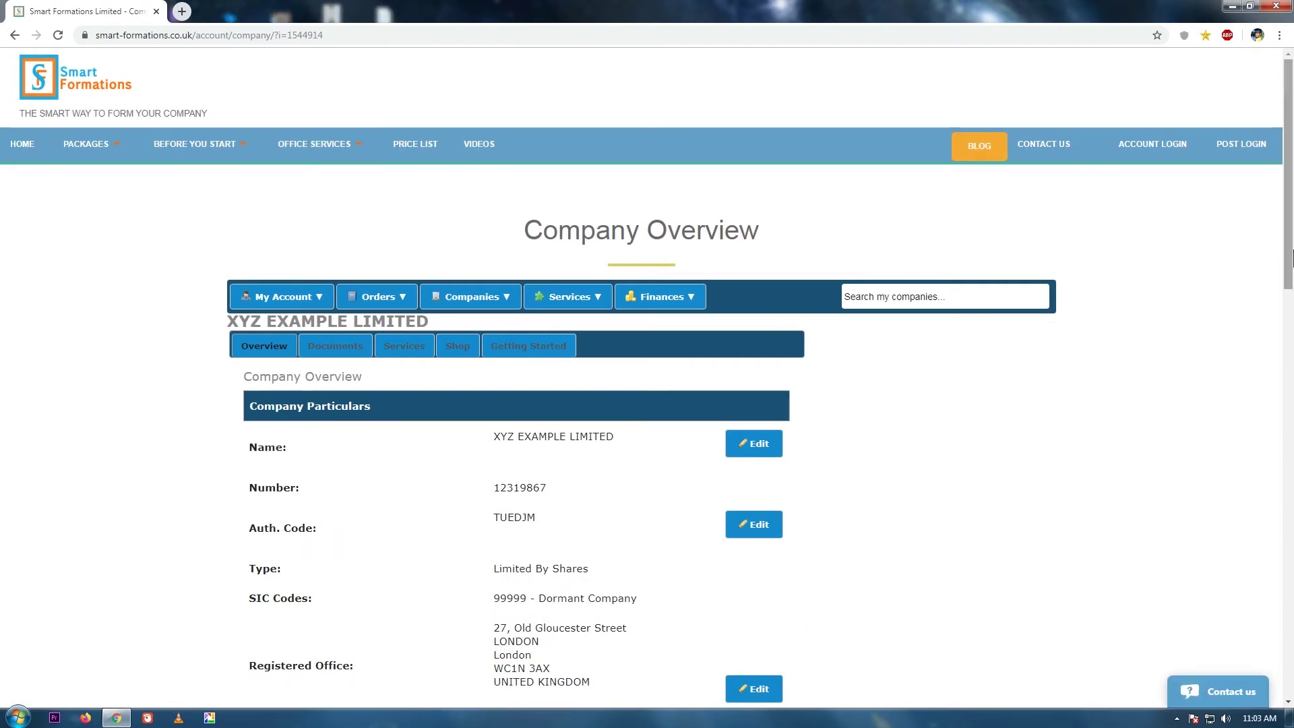
left_click_drag(1288, 222, 1243, 307)
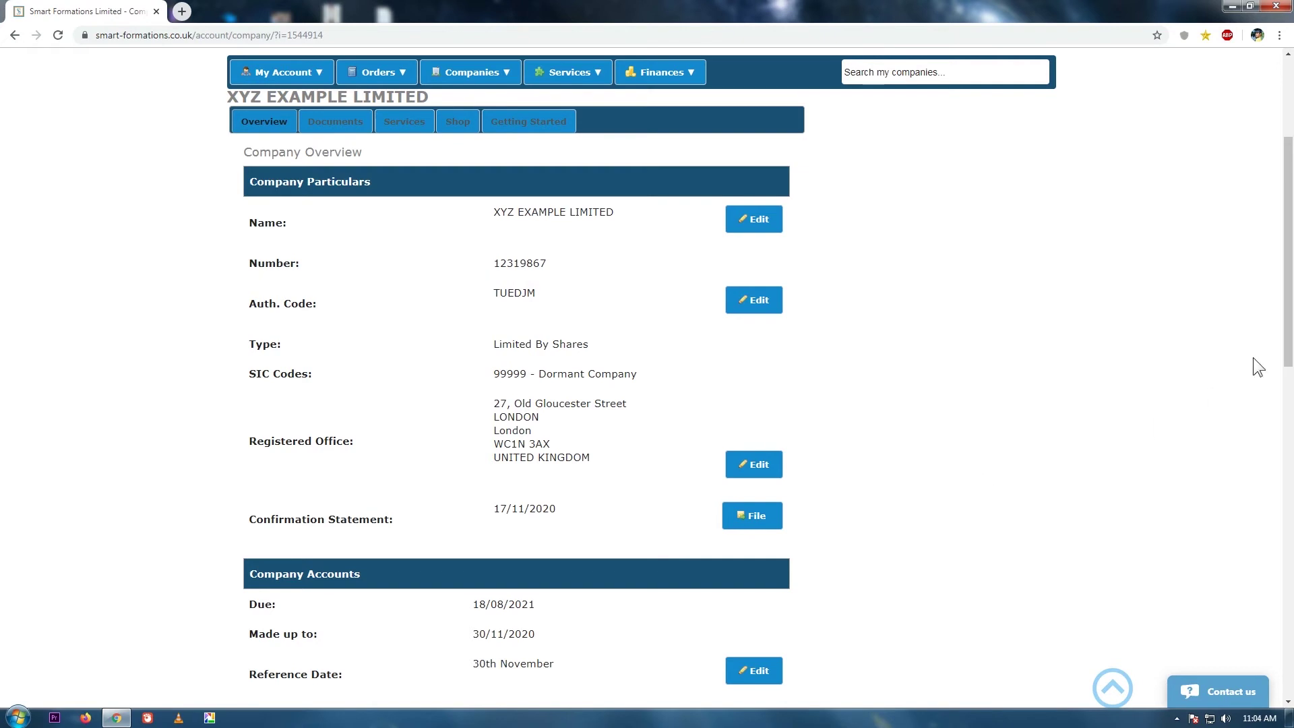
left_click_drag(1290, 326, 1291, 328)
scroll(1290, 328, "down", 7)
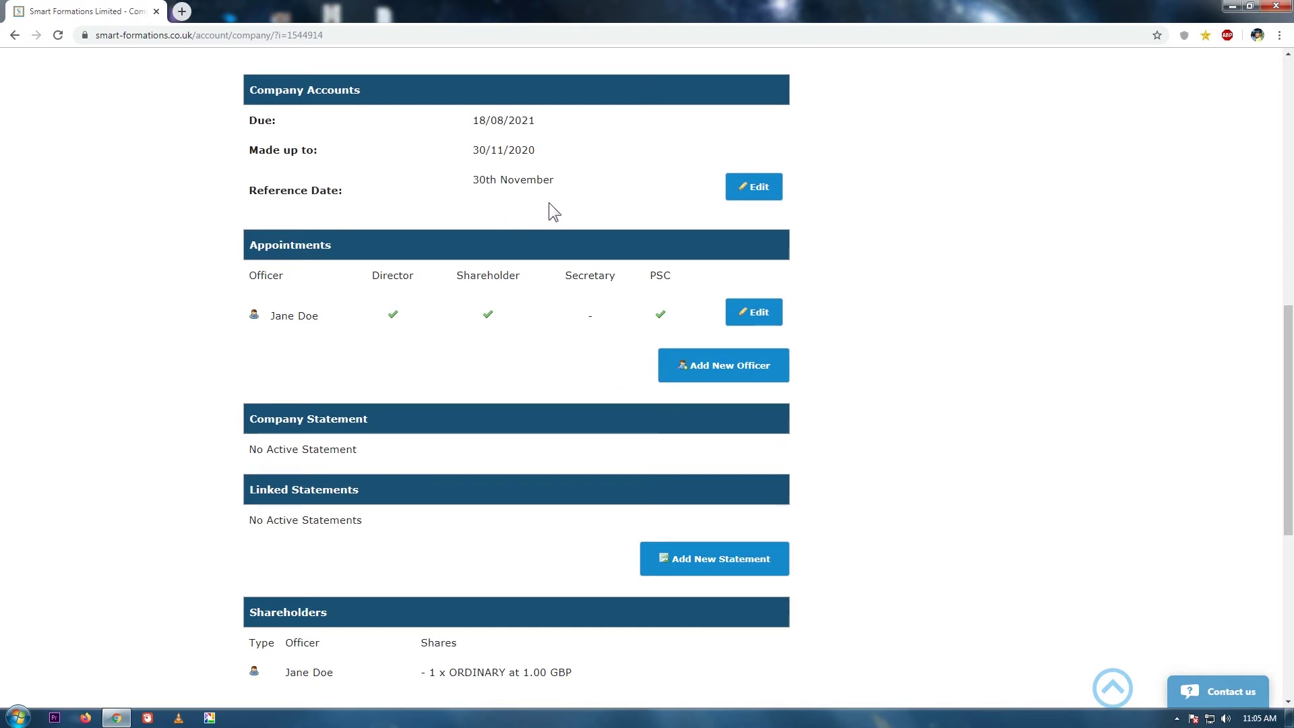
Step: Amend XYZ EXAMPLE LIMITED's accounting reference date to 30/09/2021 and submit the change
left_click(758, 189)
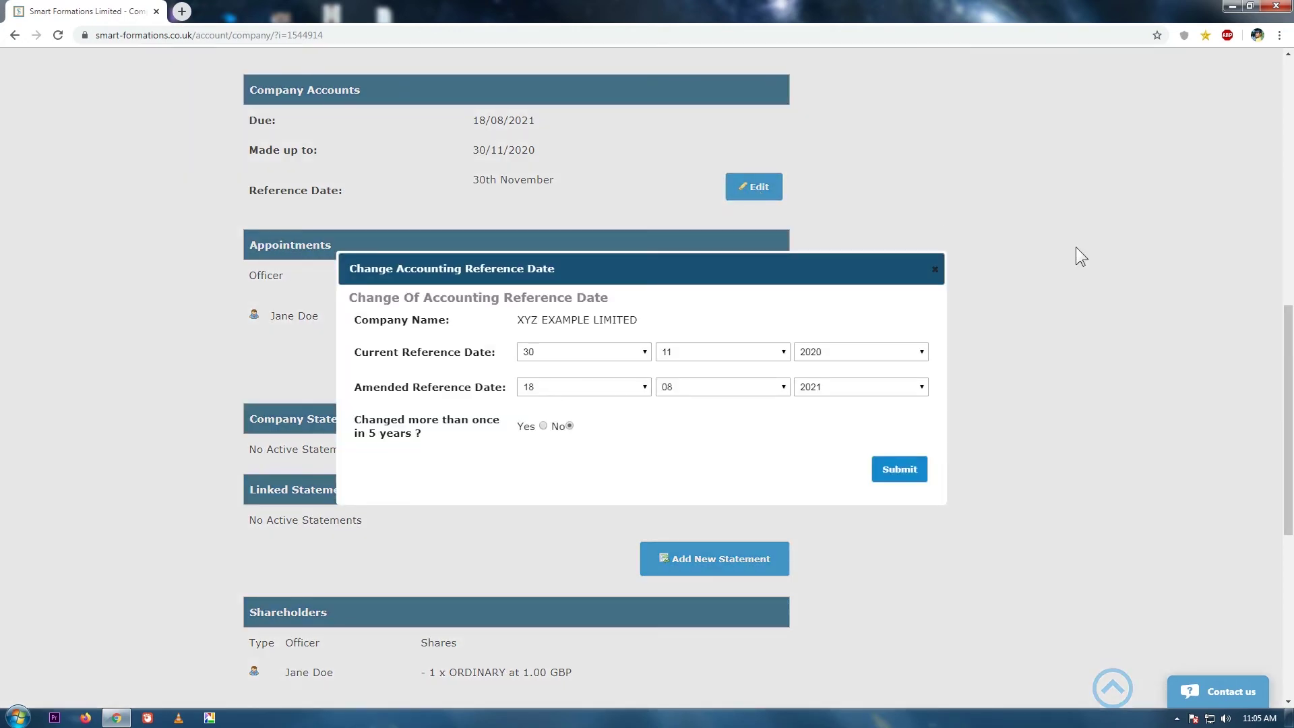
left_click(625, 389)
left_click_drag(645, 522, 648, 603)
left_click(606, 619)
left_click(721, 389)
left_click(721, 410)
left_click(809, 389)
left_click(823, 411)
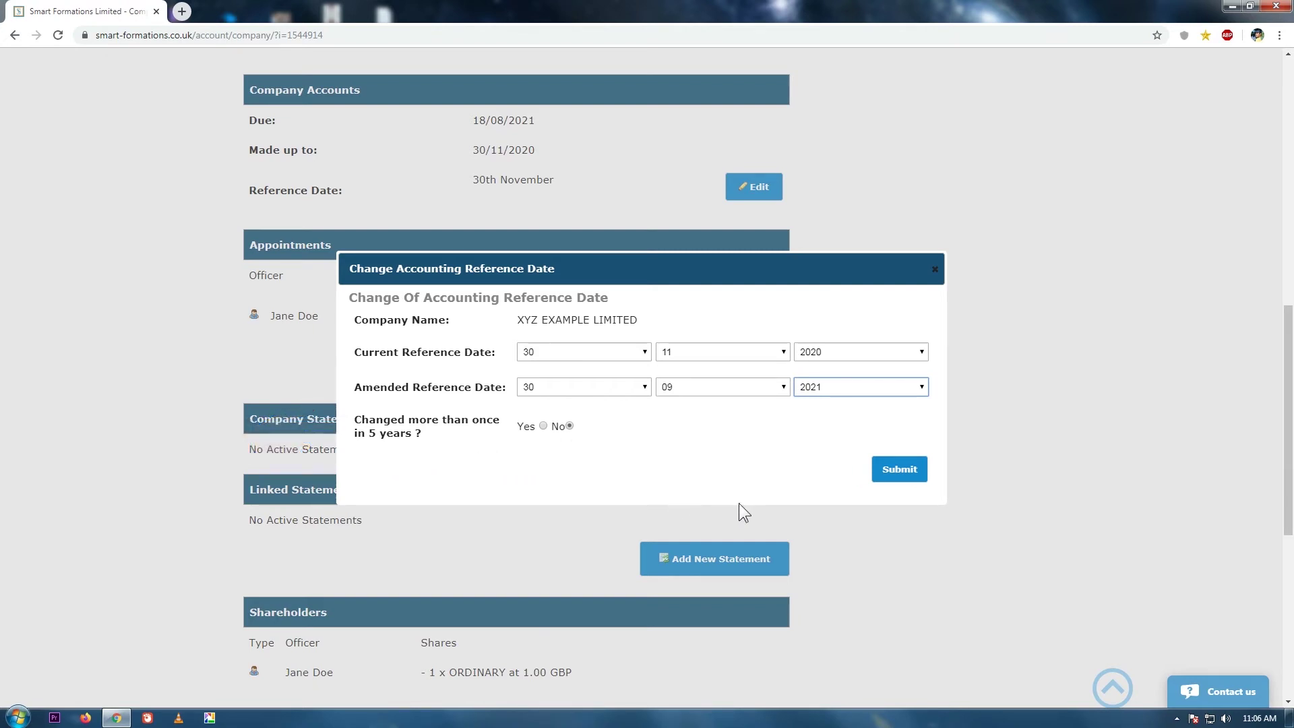
left_click(895, 469)
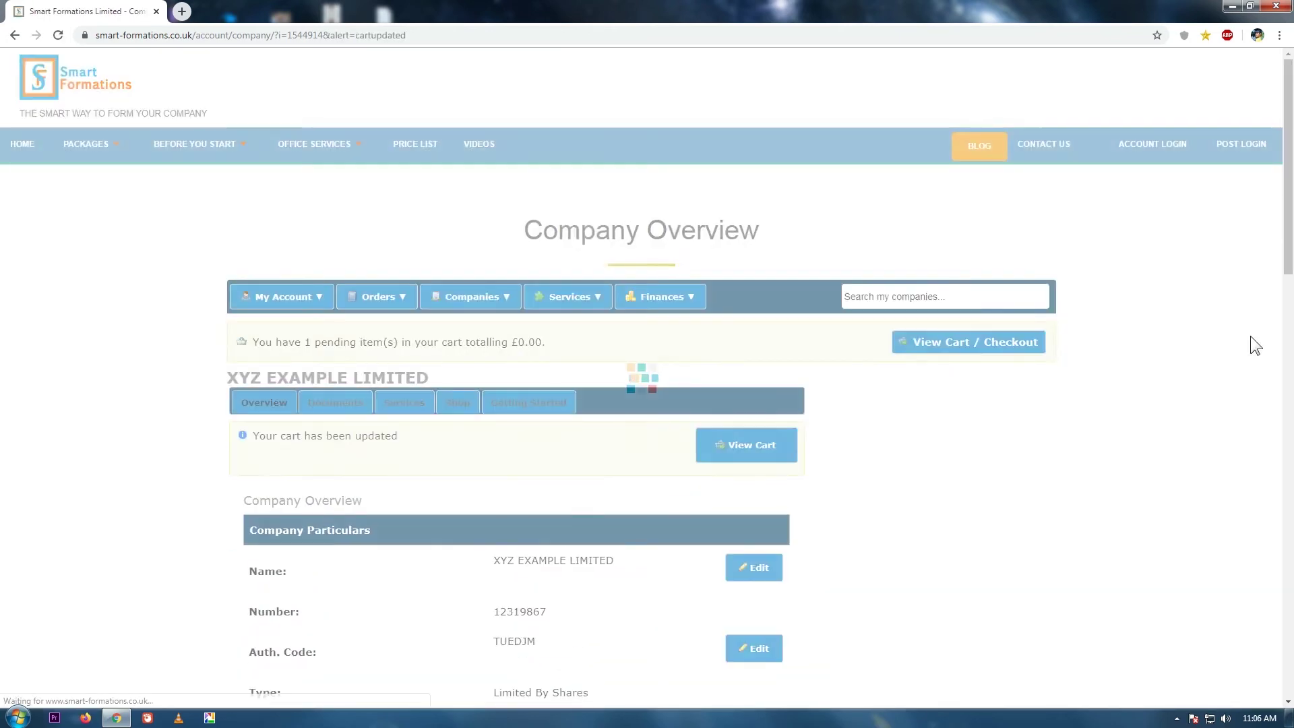
Step: Open the cart, agree to the terms and privacy policy, and check out the Change Accounting Date order
scroll(1058, 292, "down", 2)
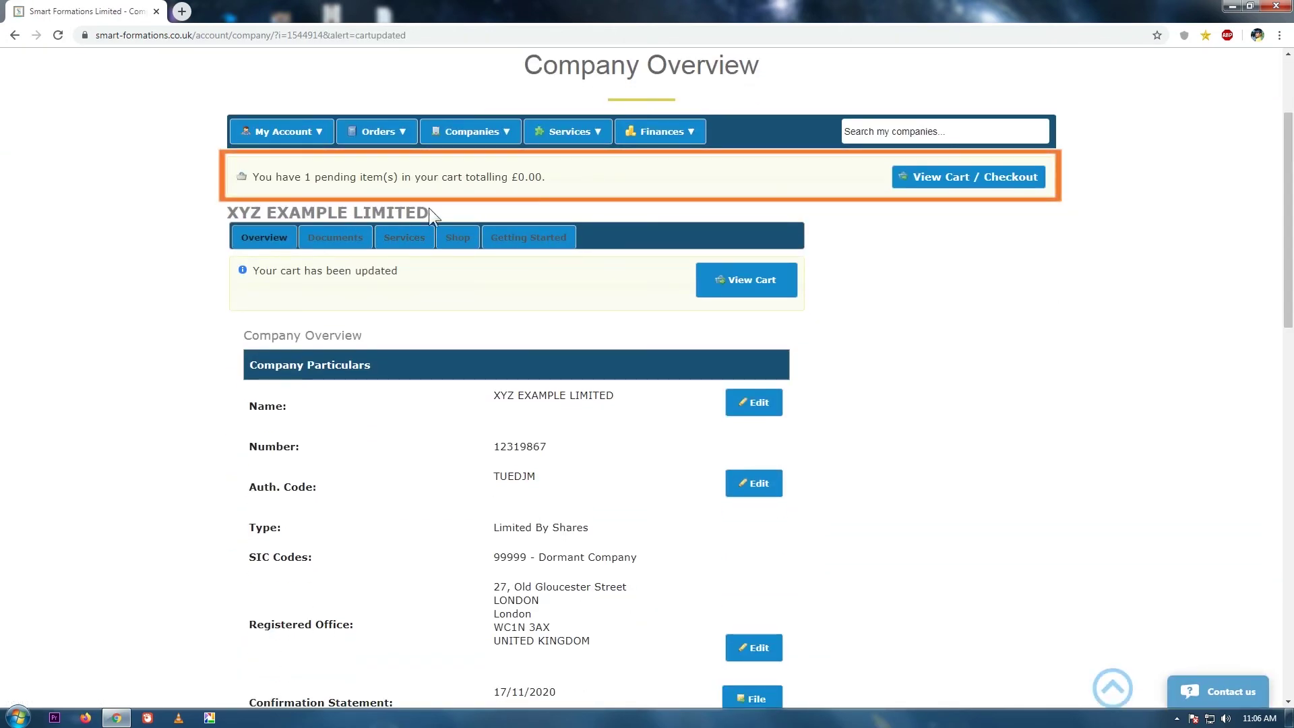
left_click(957, 178)
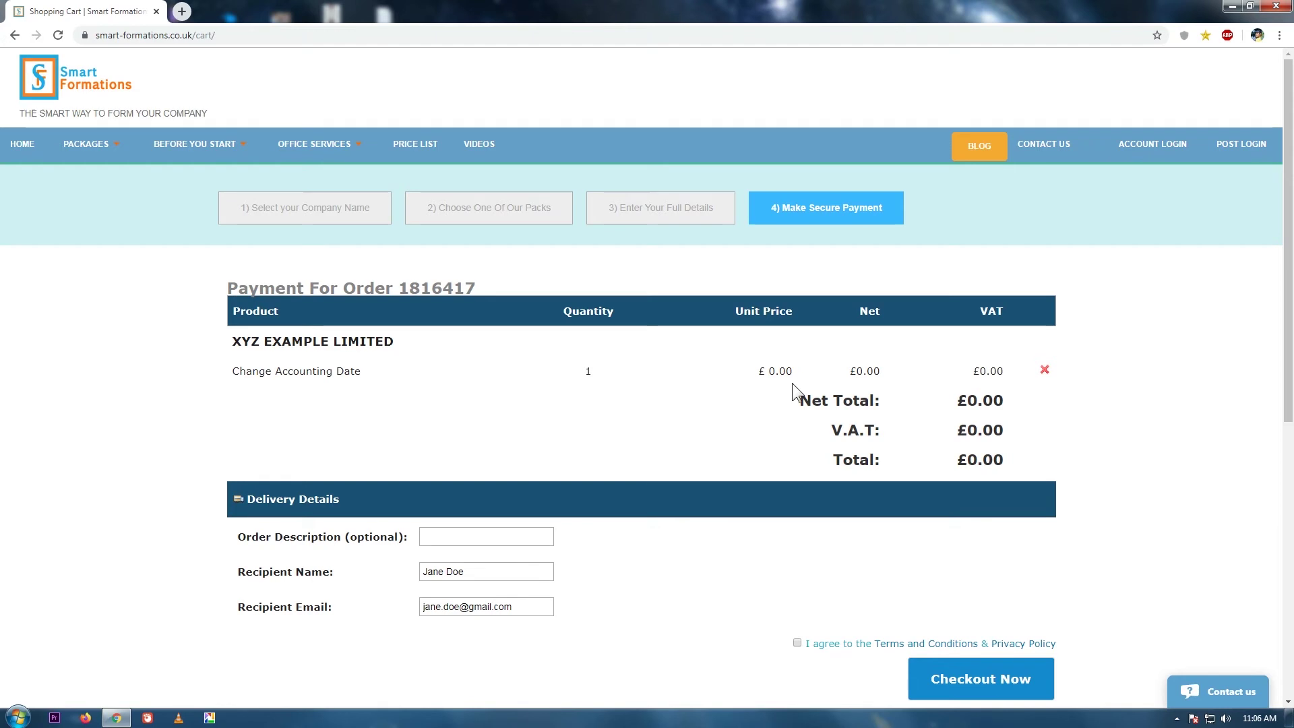
scroll(1051, 465, "down", 3)
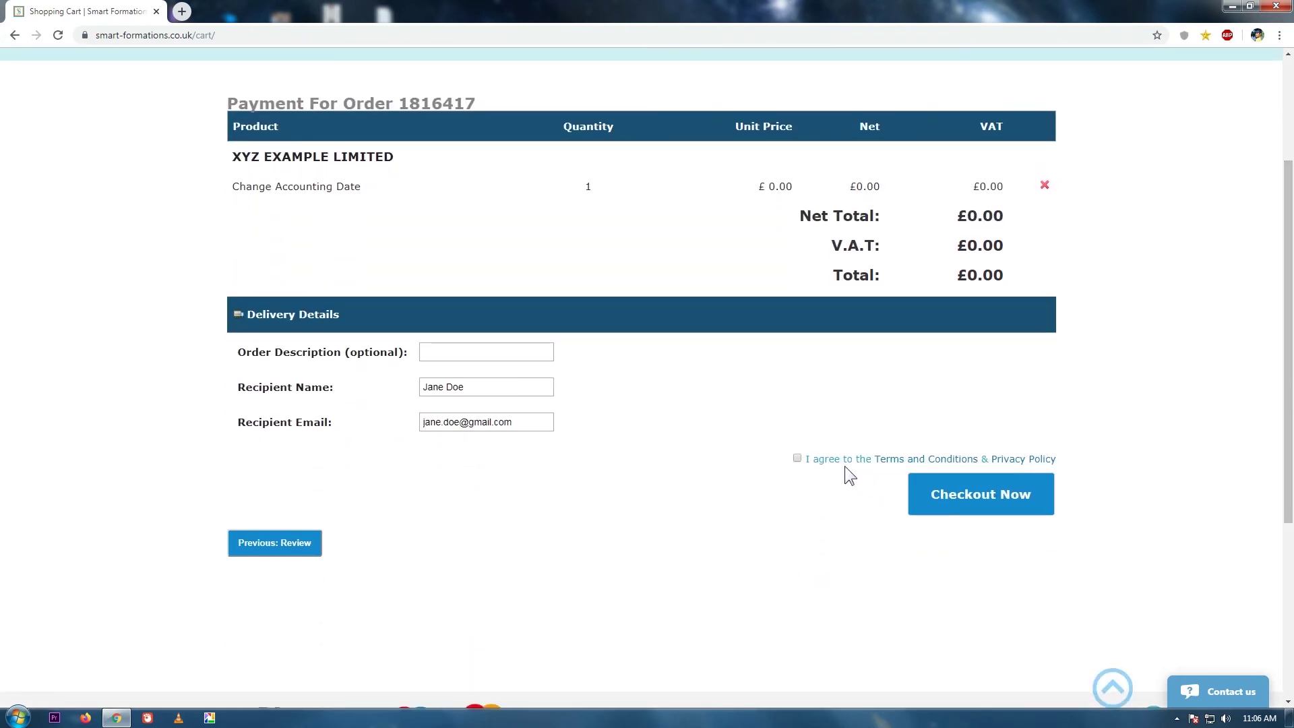
left_click(796, 457)
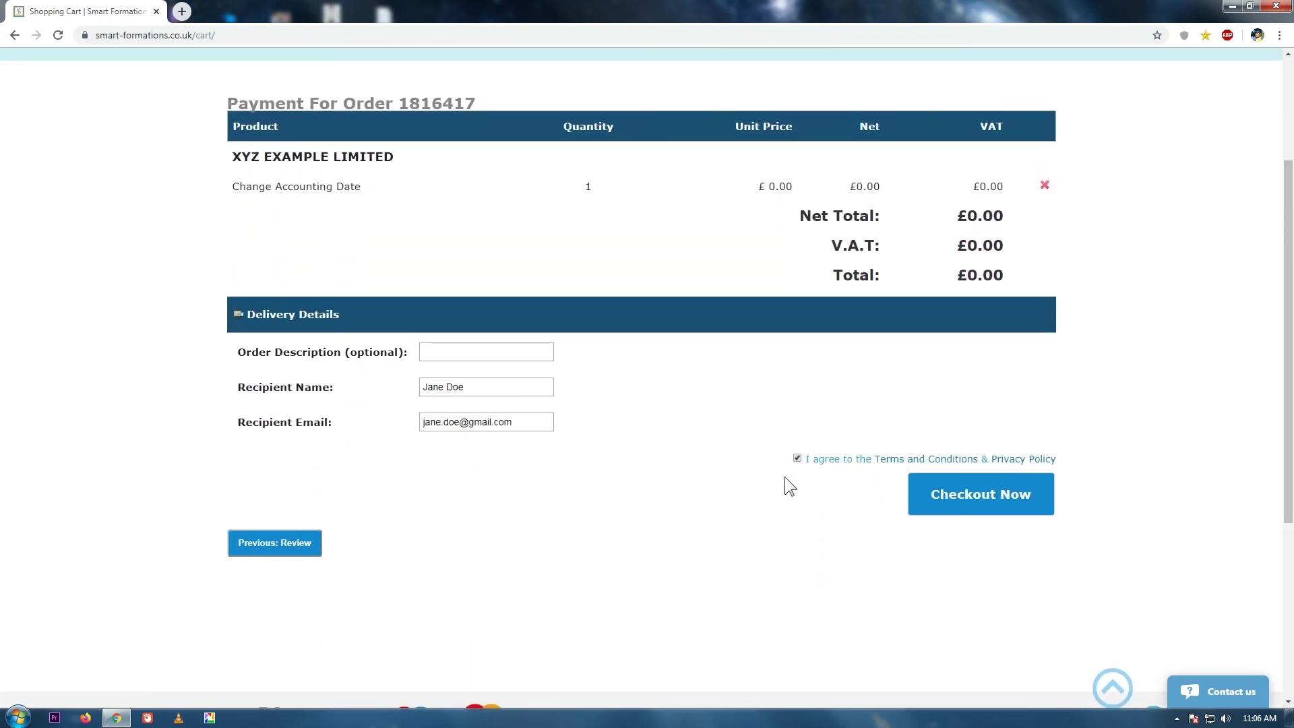
left_click(992, 502)
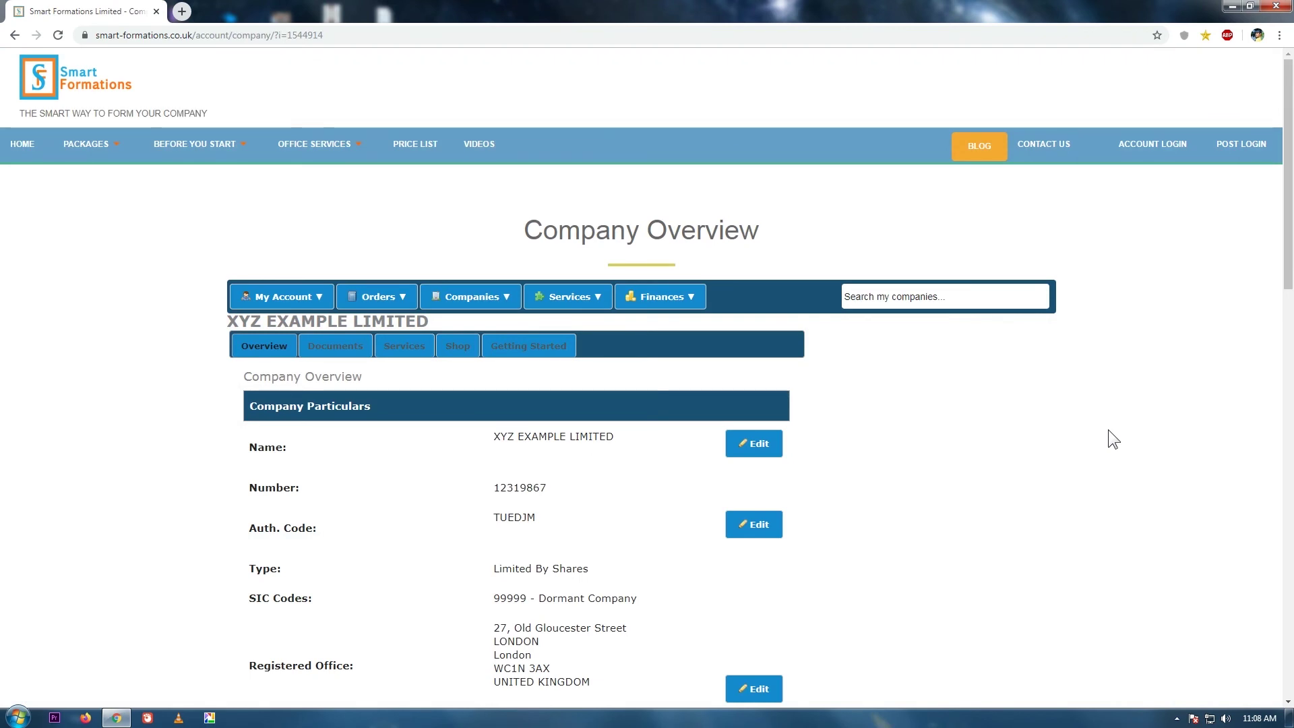
Step: Open XYZ EXAMPLE LIMITED's company documents and download the Certificate of Incorporation
left_click_drag(1291, 214, 1291, 270)
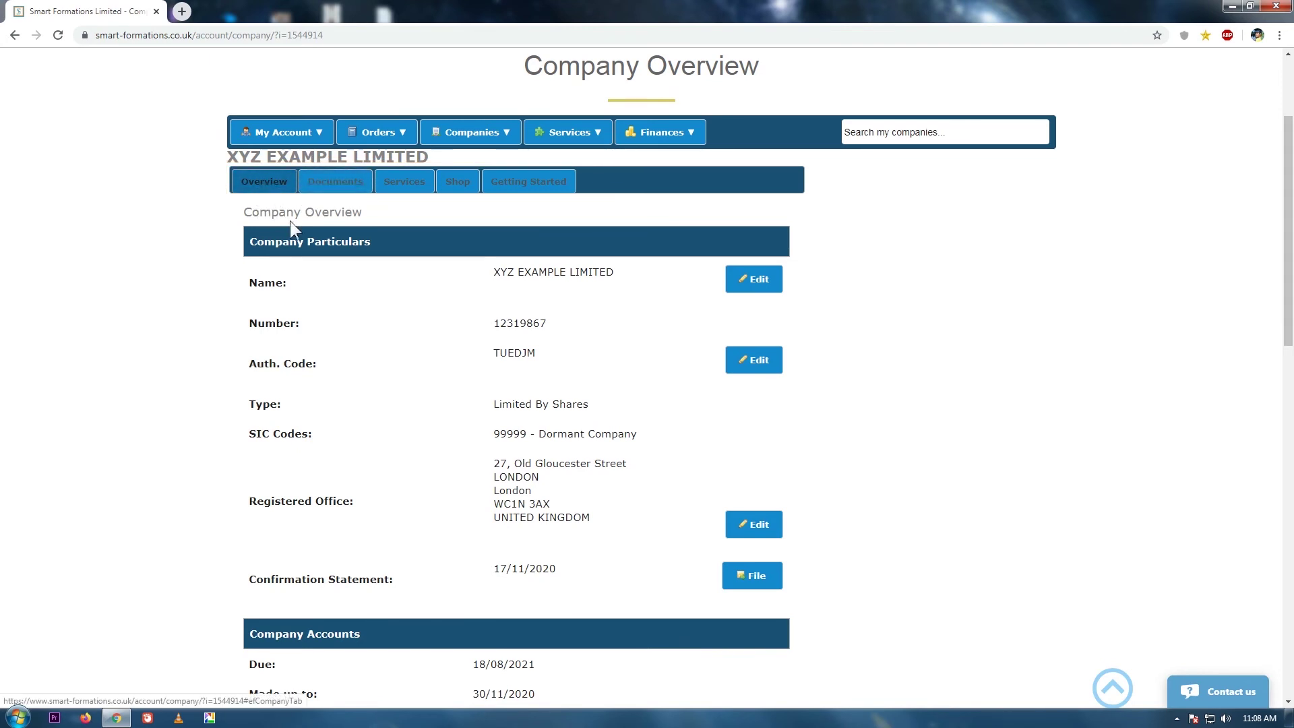
left_click(339, 187)
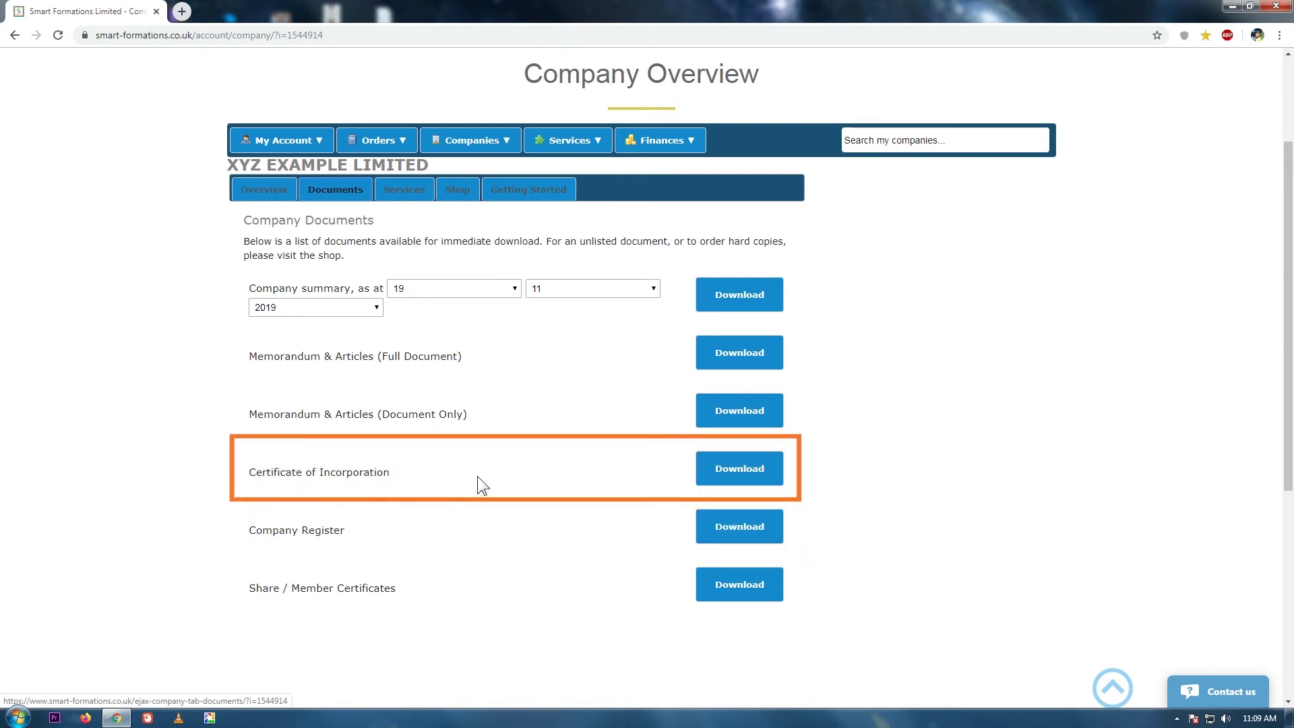
left_click(724, 479)
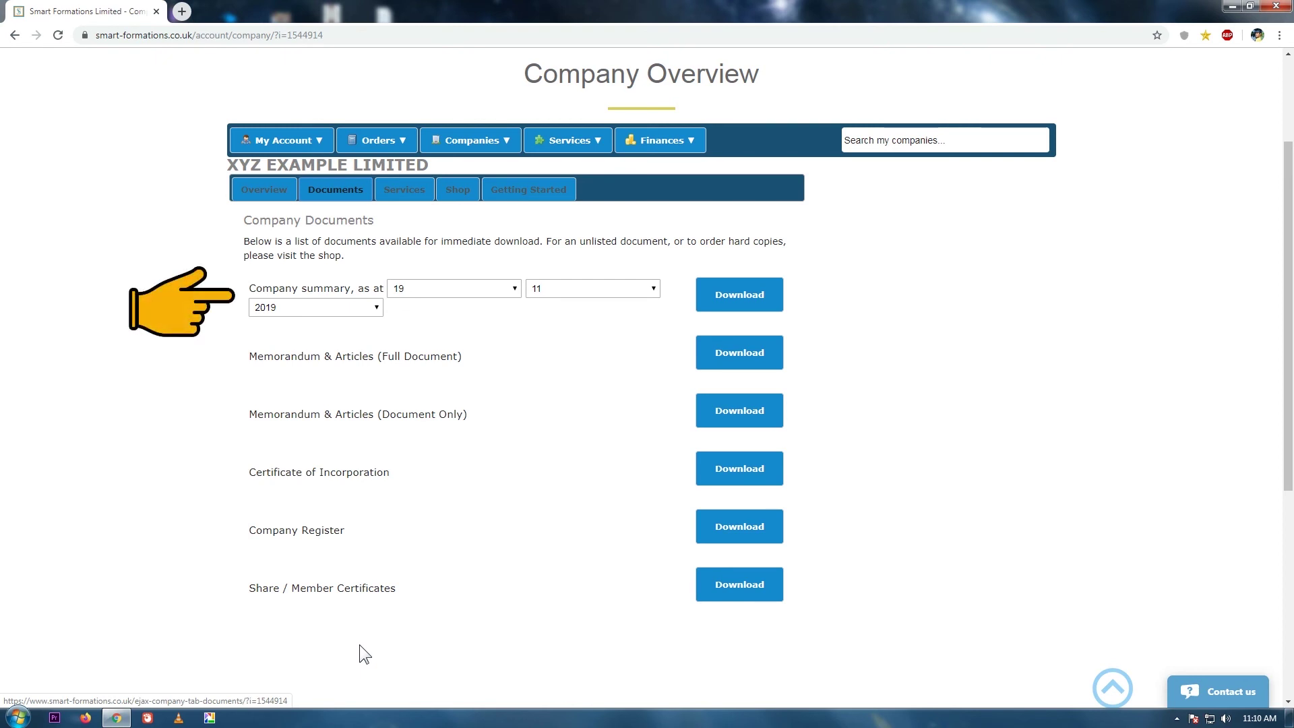
Step: Add the Registered Office service for XYZ EXAMPLE LIMITED to the cart, forwarding official mail to the recently used address in England
left_click(419, 197)
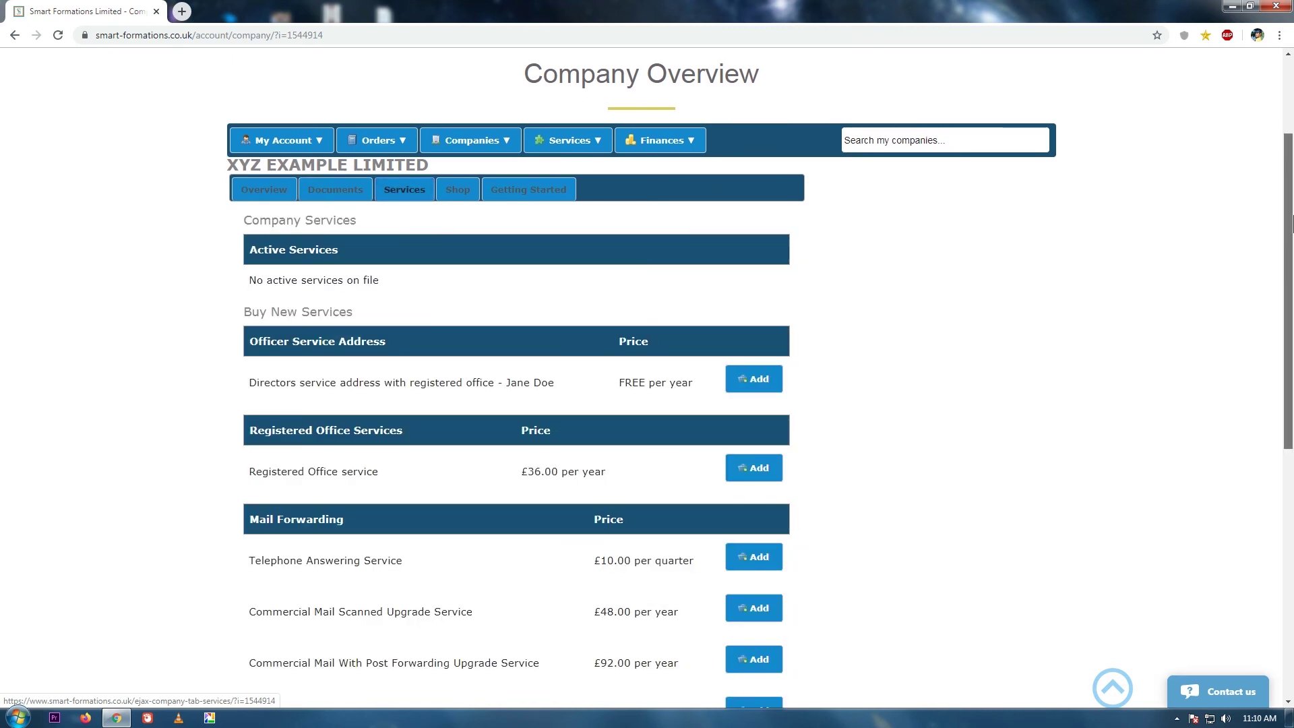
scroll(1290, 259, "down", 1)
scroll(1290, 262, "down", 1)
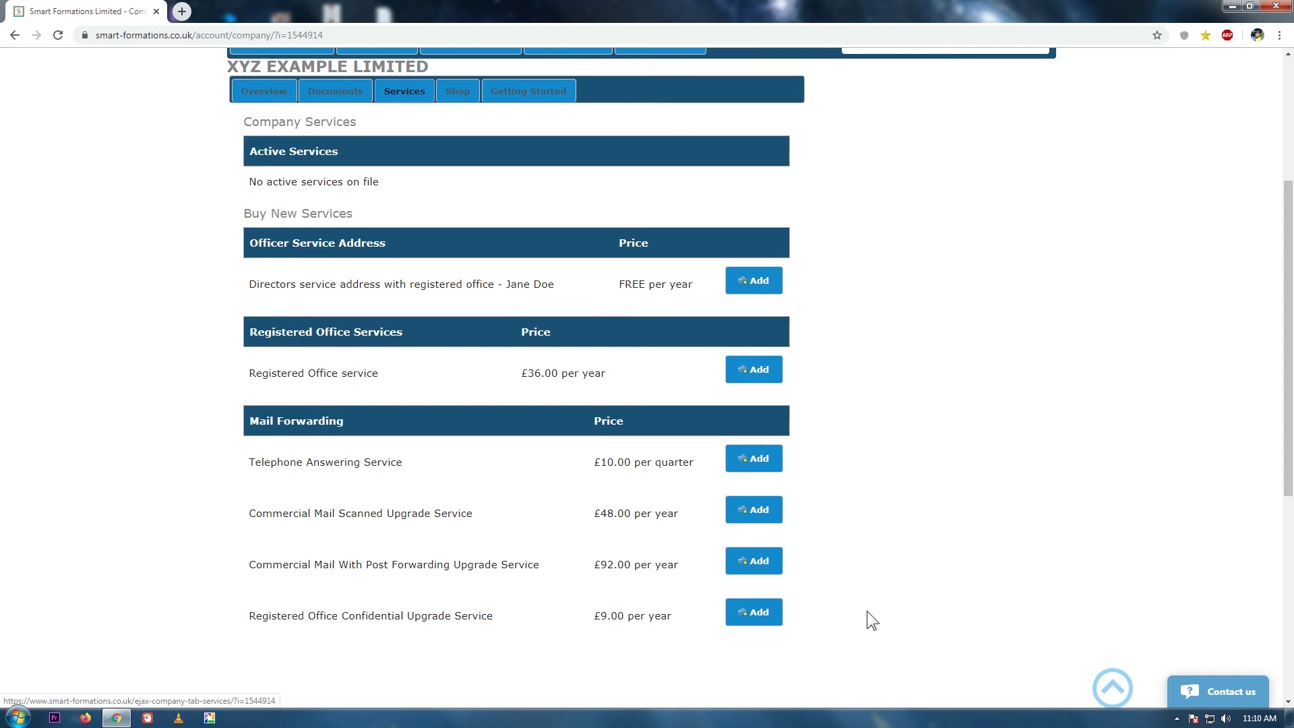
left_click(761, 368)
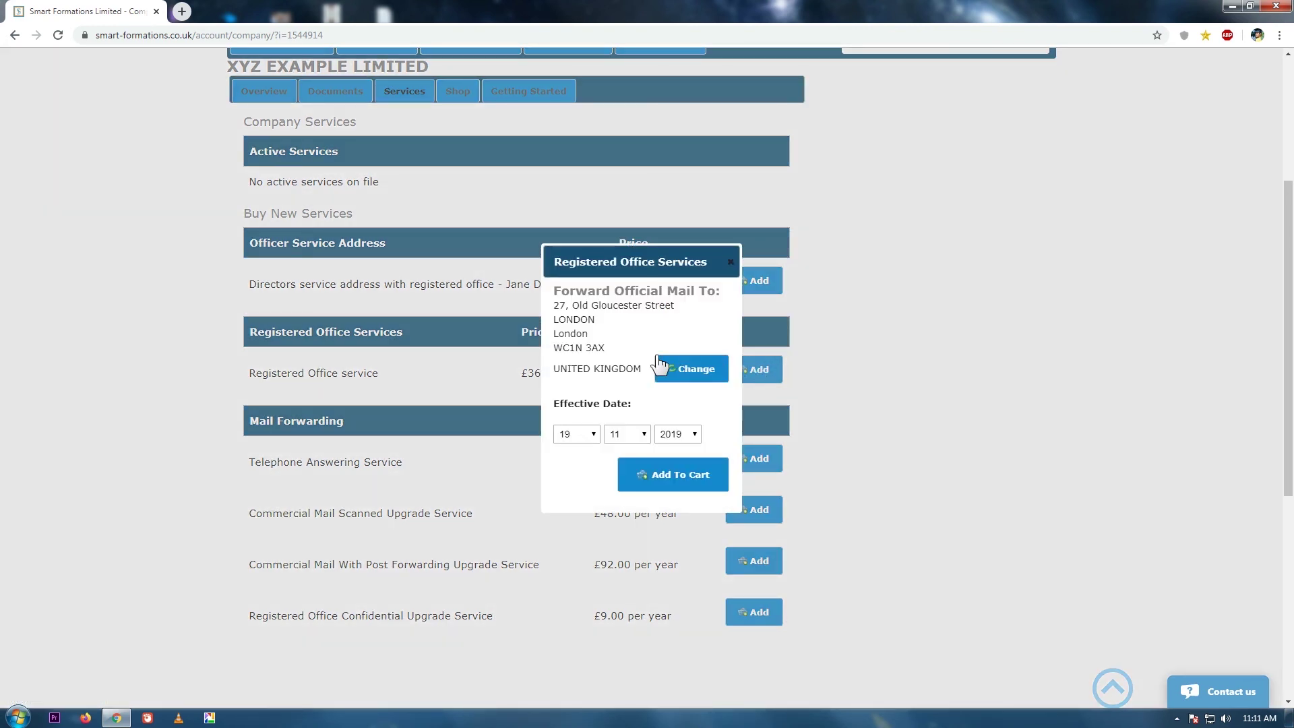
left_click(700, 371)
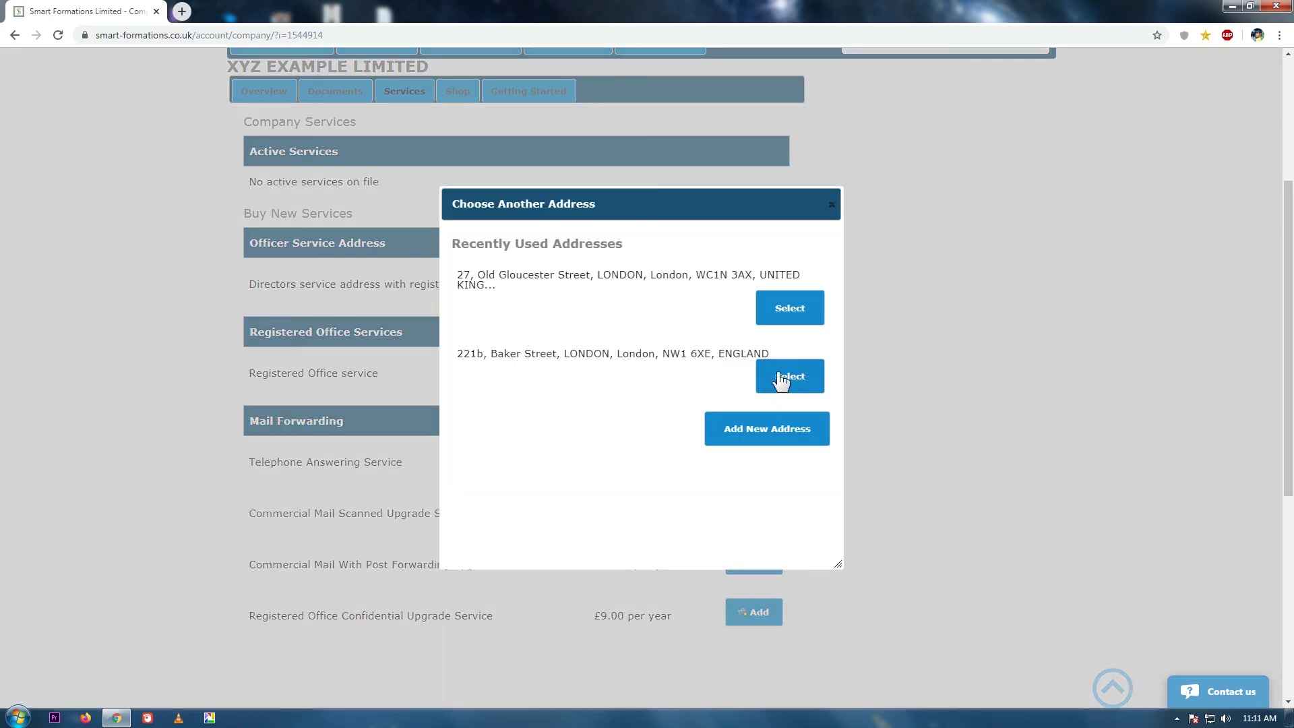
left_click(785, 379)
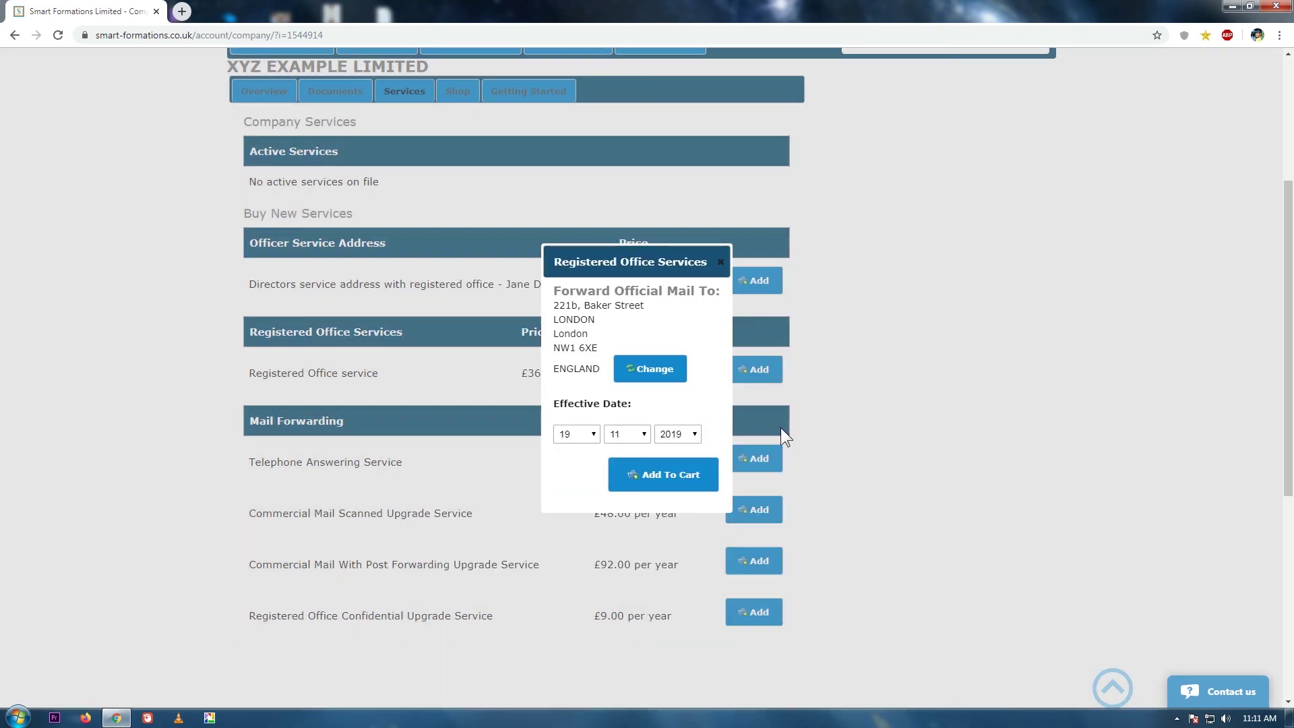
left_click(663, 475)
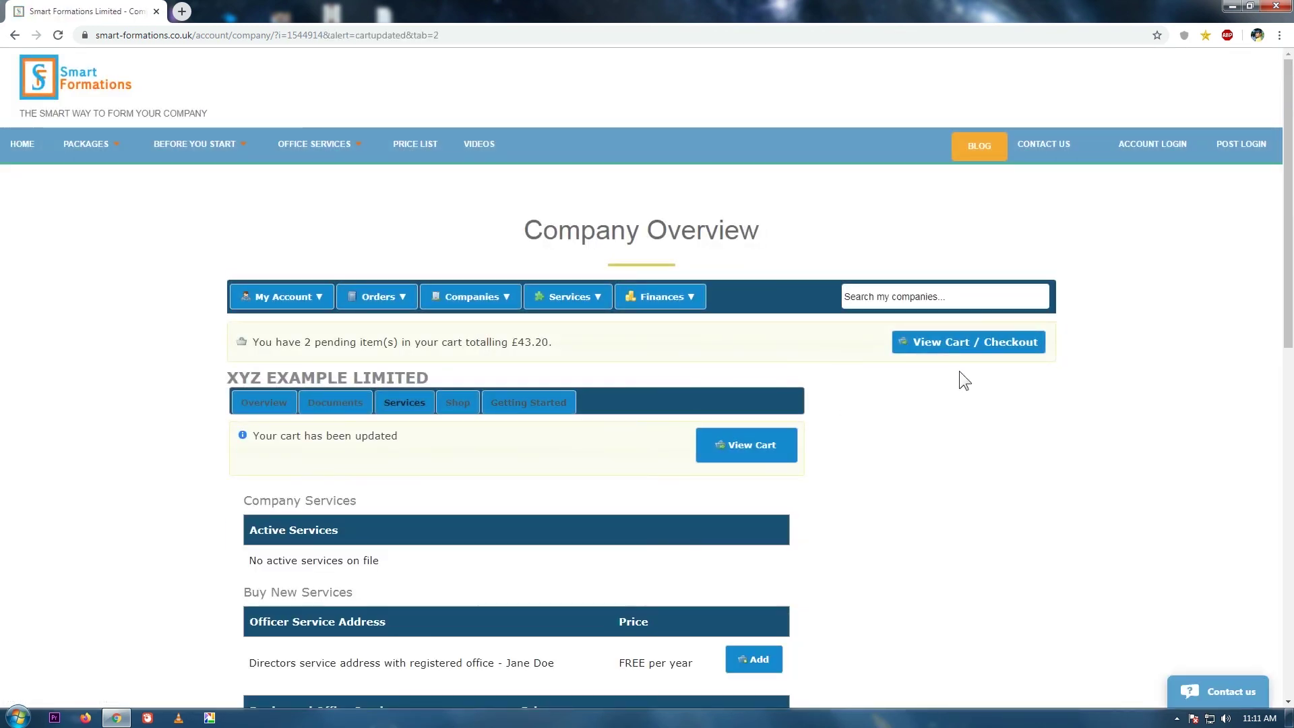
Step: Return to XYZ EXAMPLE LIMITED's overview, browse its company shop, and open the Getting Started section
key("alt+Left")
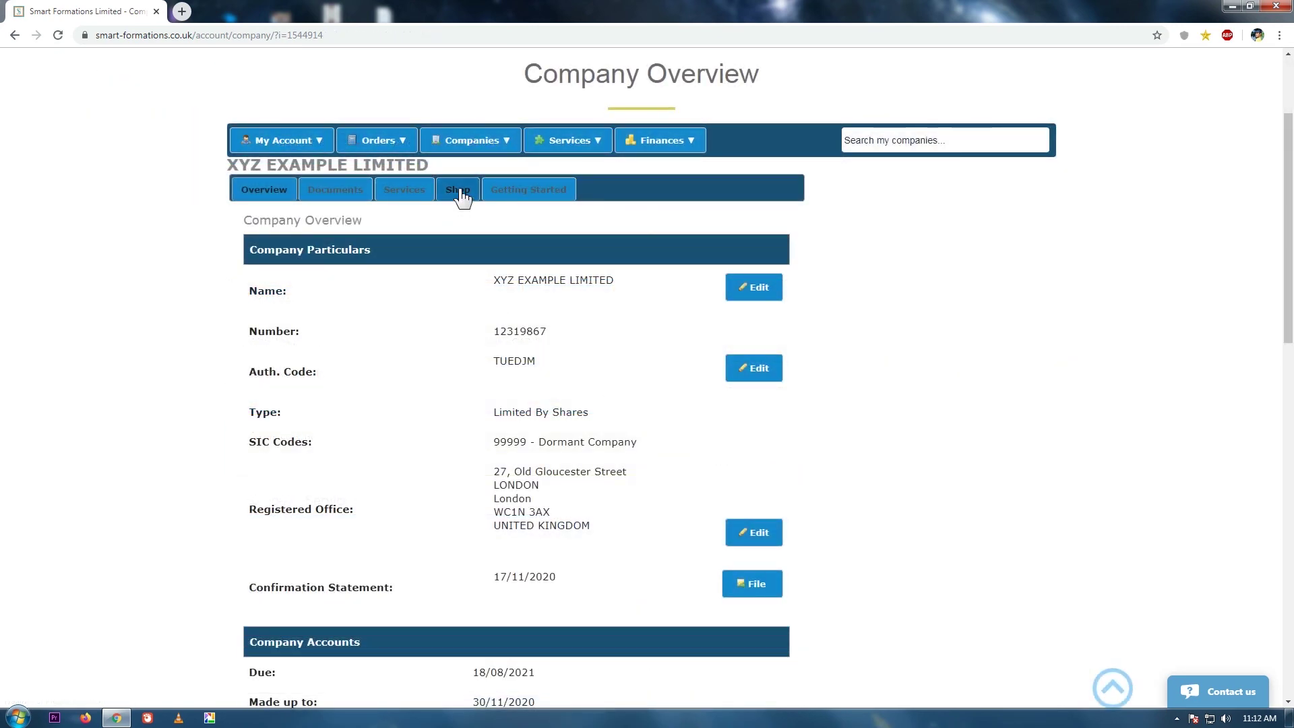
left_click(460, 194)
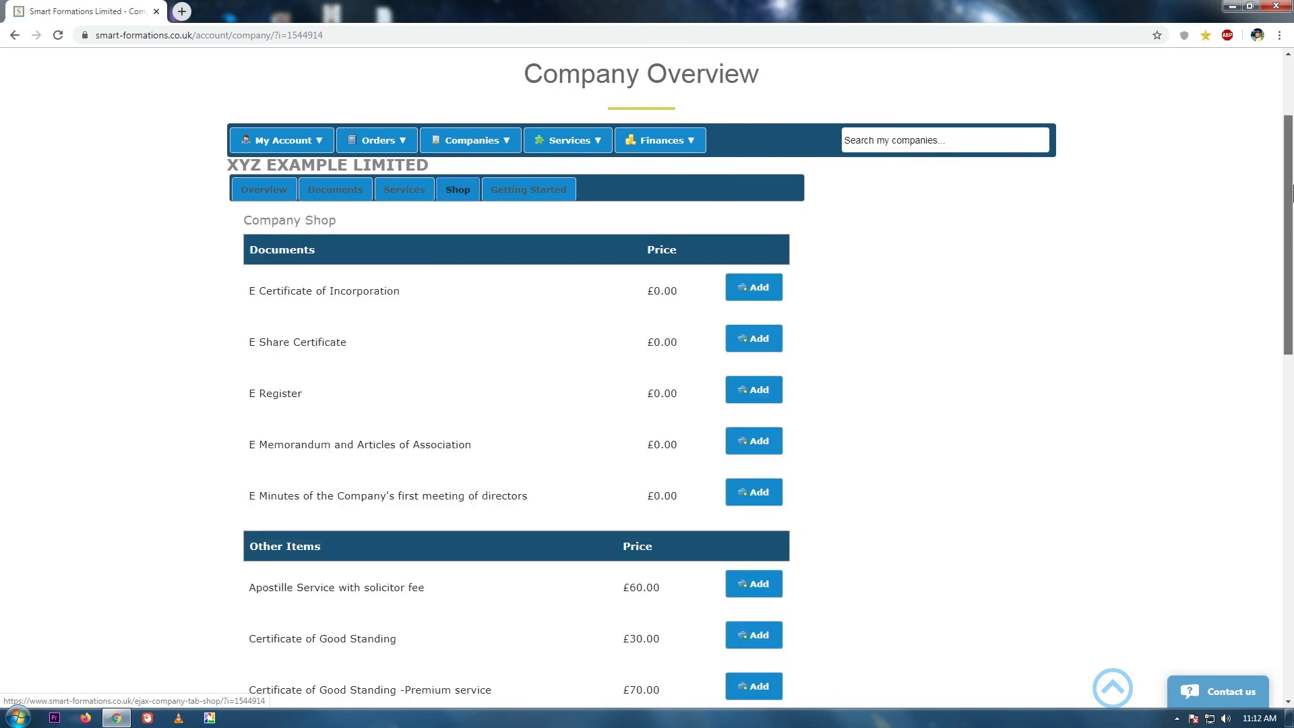
left_click_drag(1292, 194, 1292, 135)
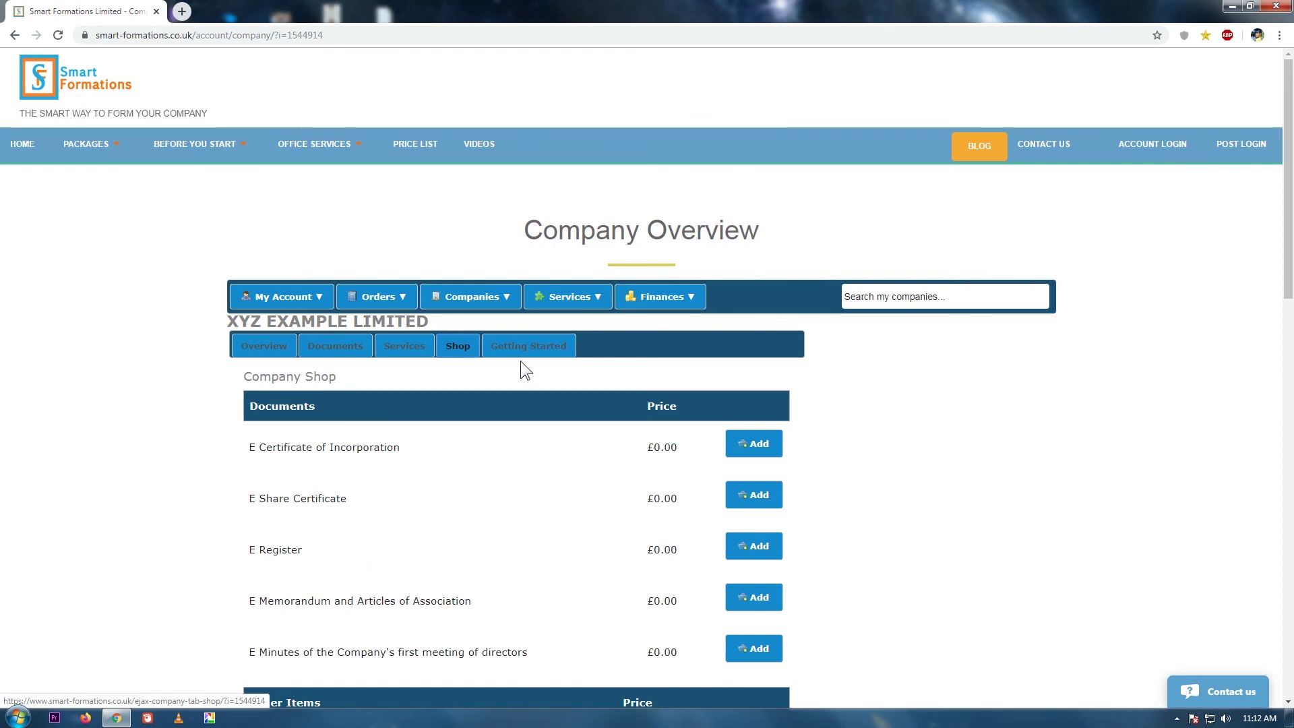
left_click(542, 347)
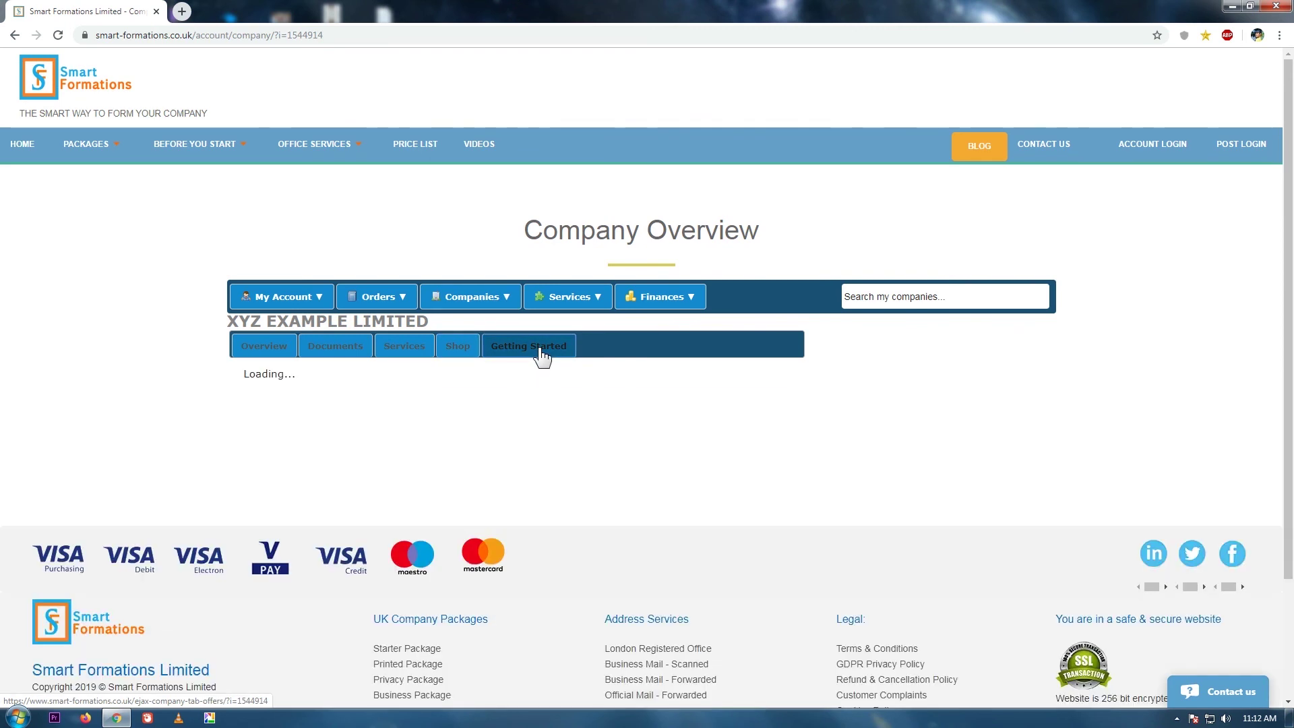
left_click_drag(1291, 231, 1292, 350)
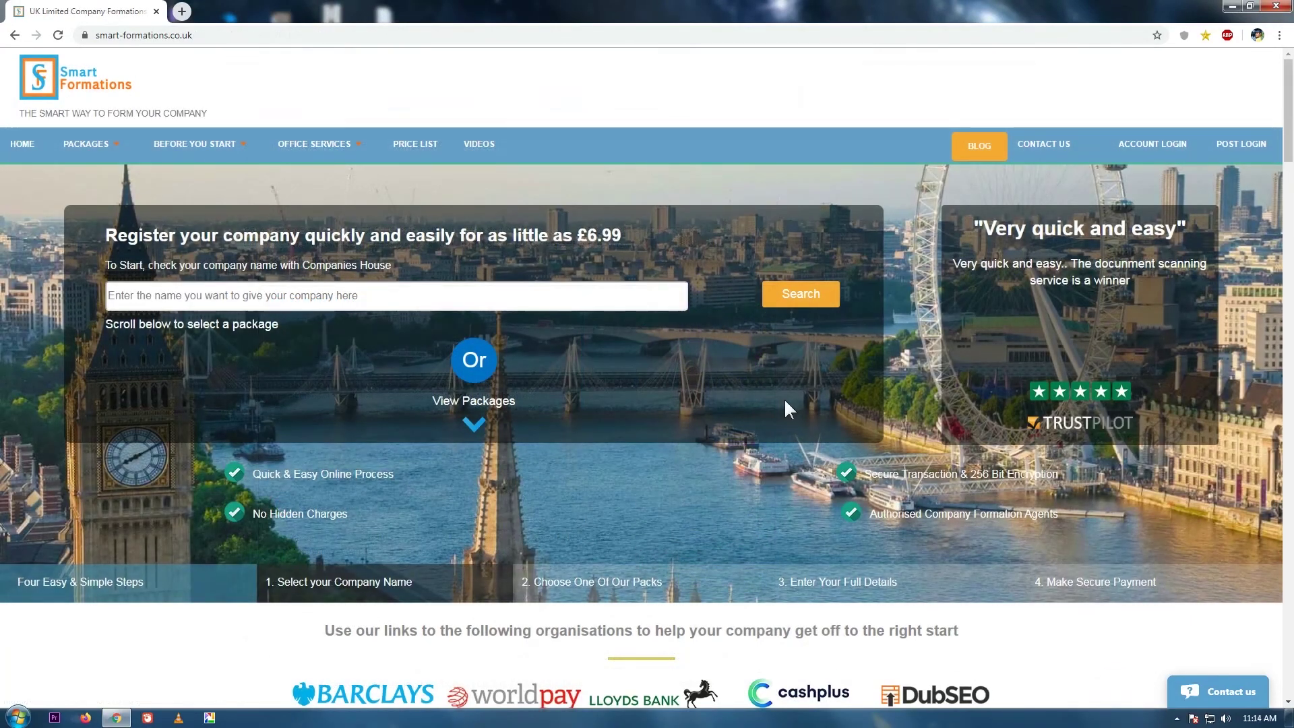
Step: Open the Contact Us page and review the contact options and enquiry form
left_click(1045, 144)
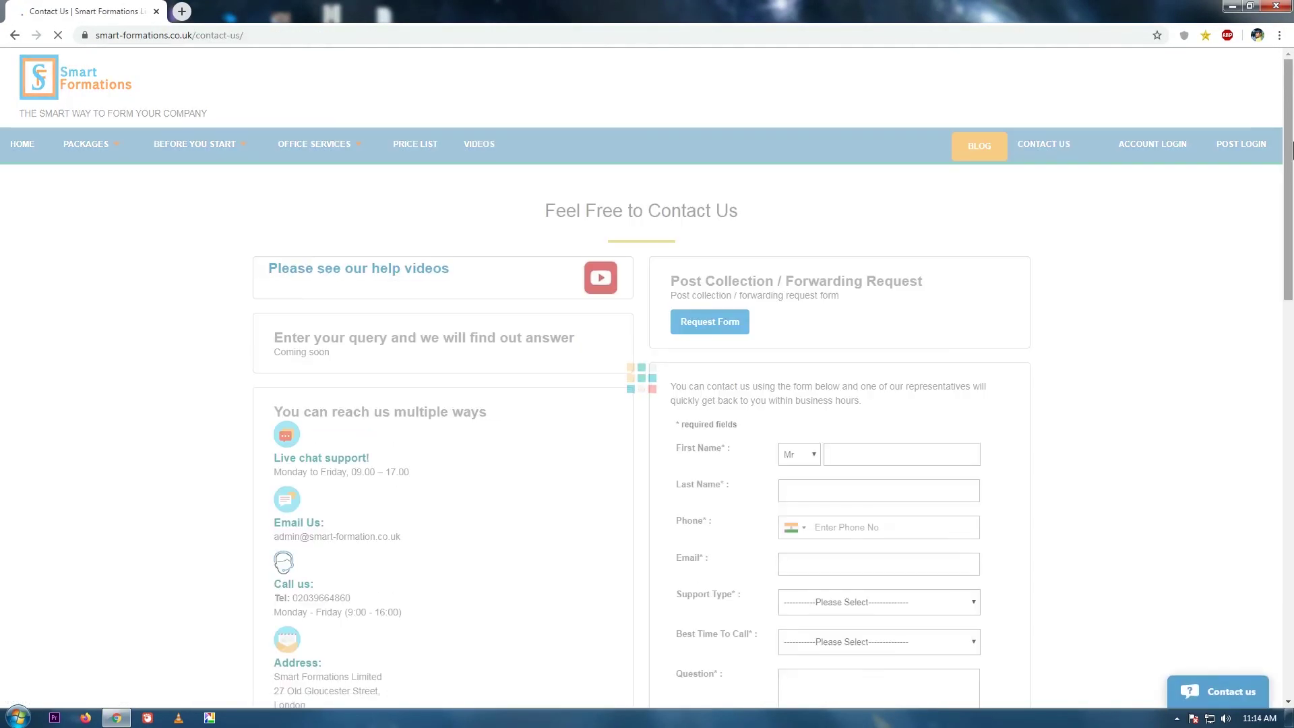
scroll(1291, 172, "down", 3)
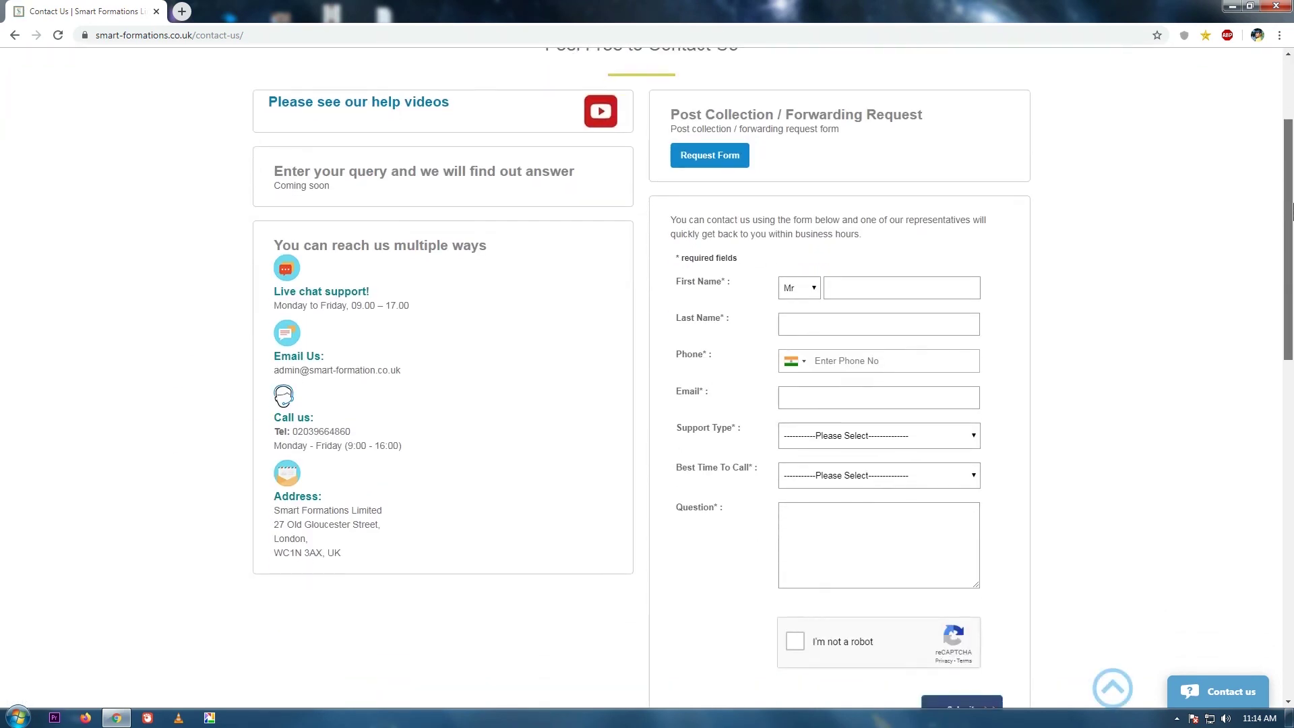